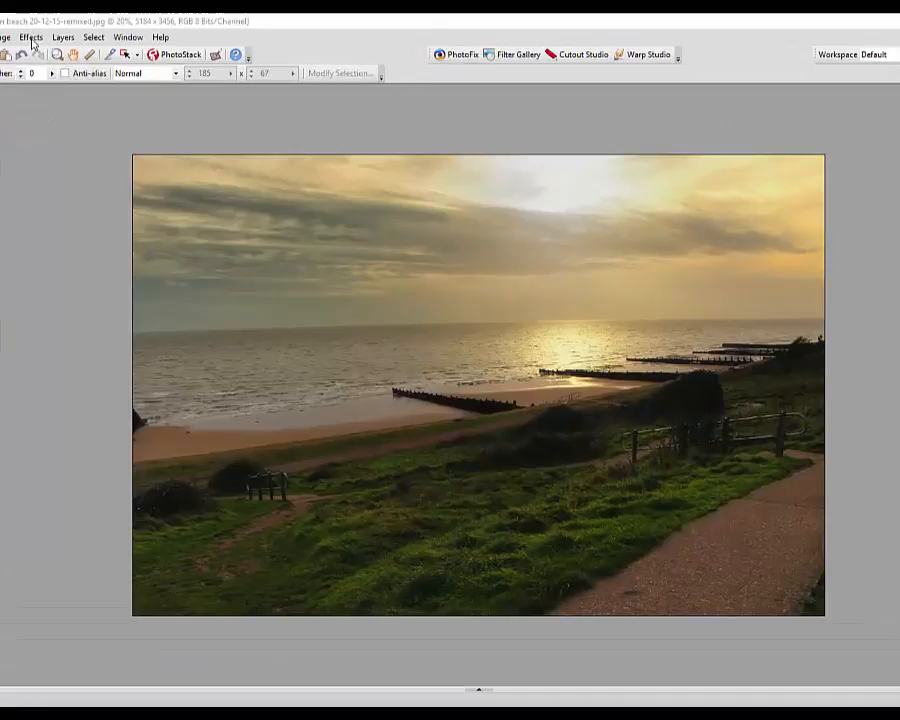
Try the AKVIS NatureArt Clouds effect with the AKVIS Morning Fog preset on the entire image, and undo the result
left_click(31, 37)
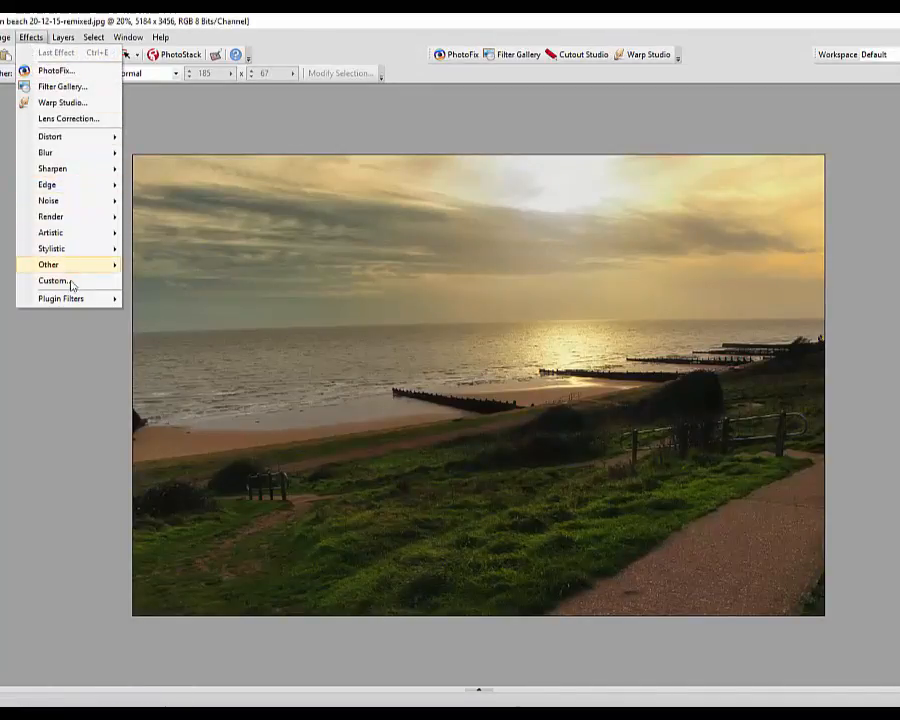
mouse_move(74, 299)
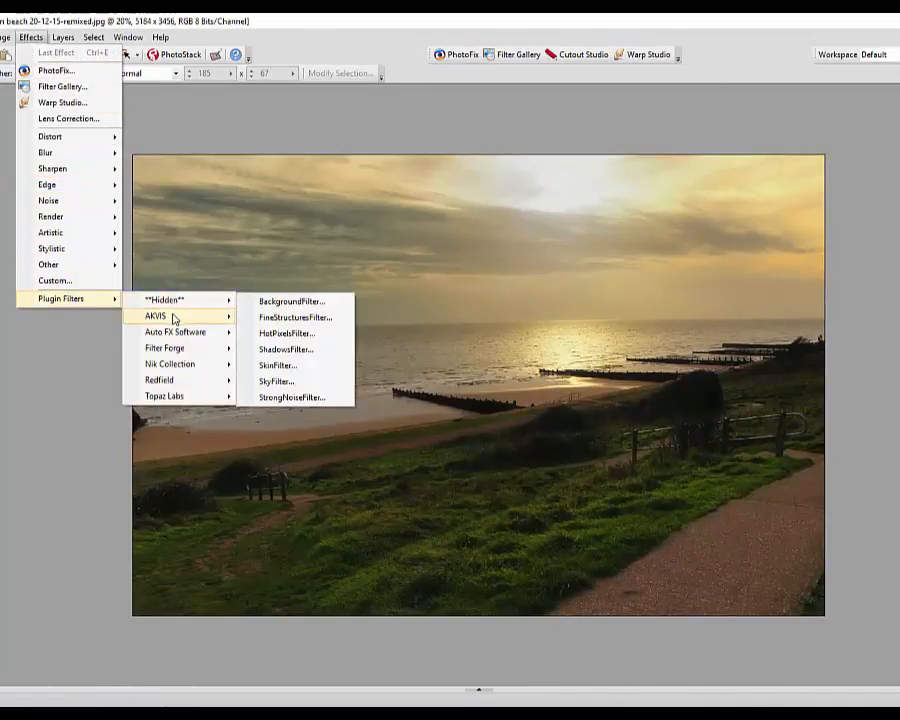
mouse_move(172, 318)
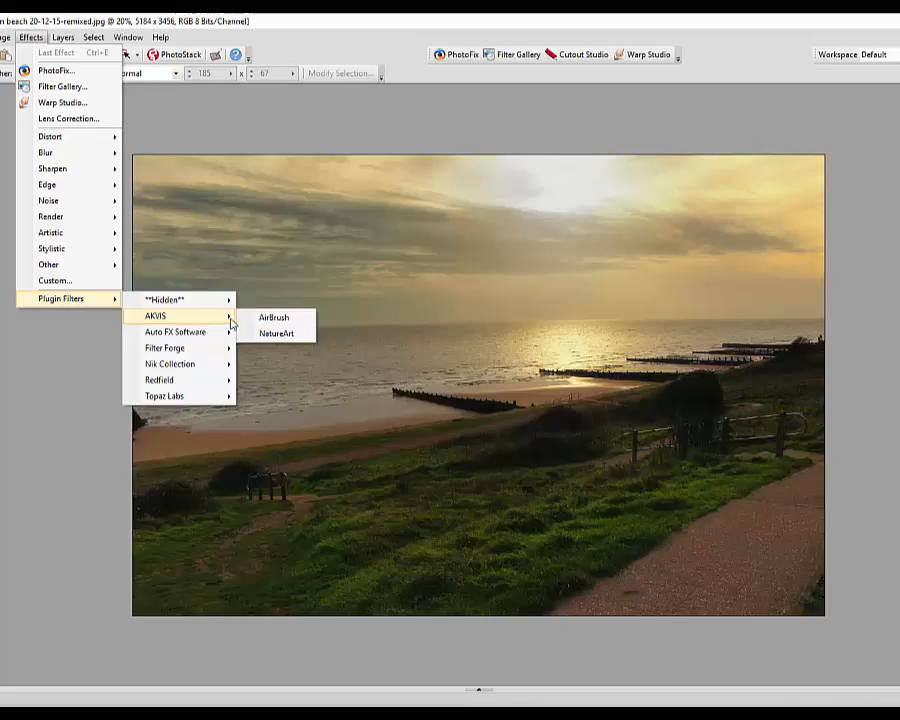
left_click(283, 337)
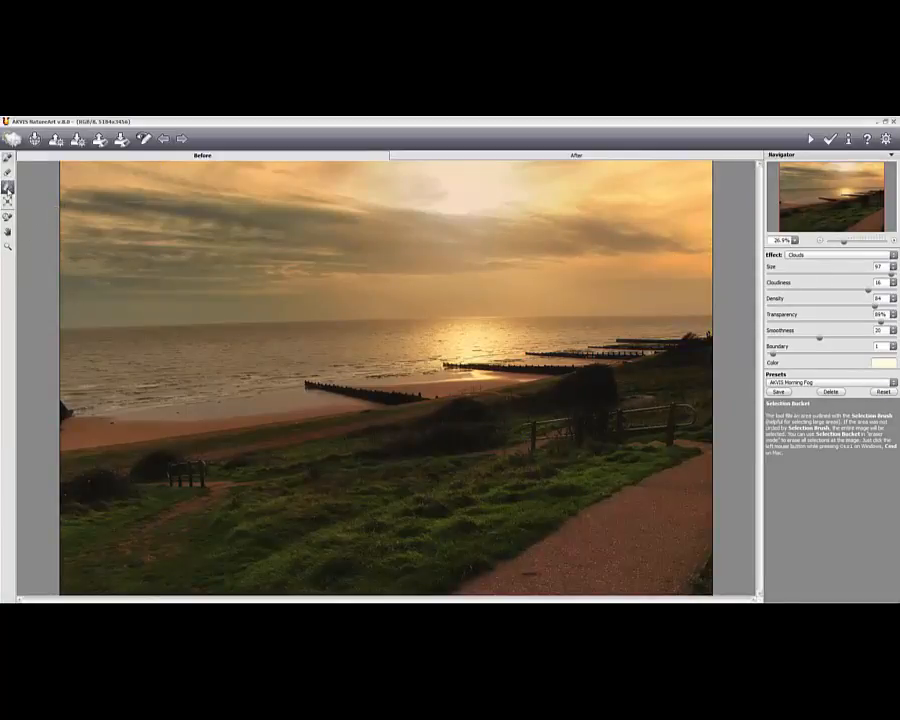
left_click(371, 252)
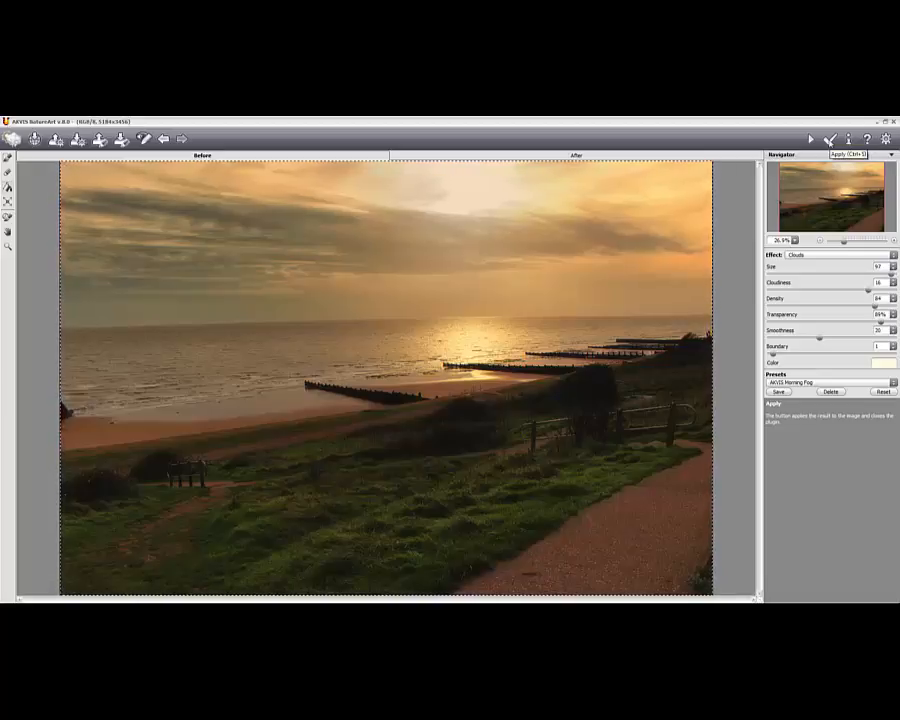
left_click(829, 141)
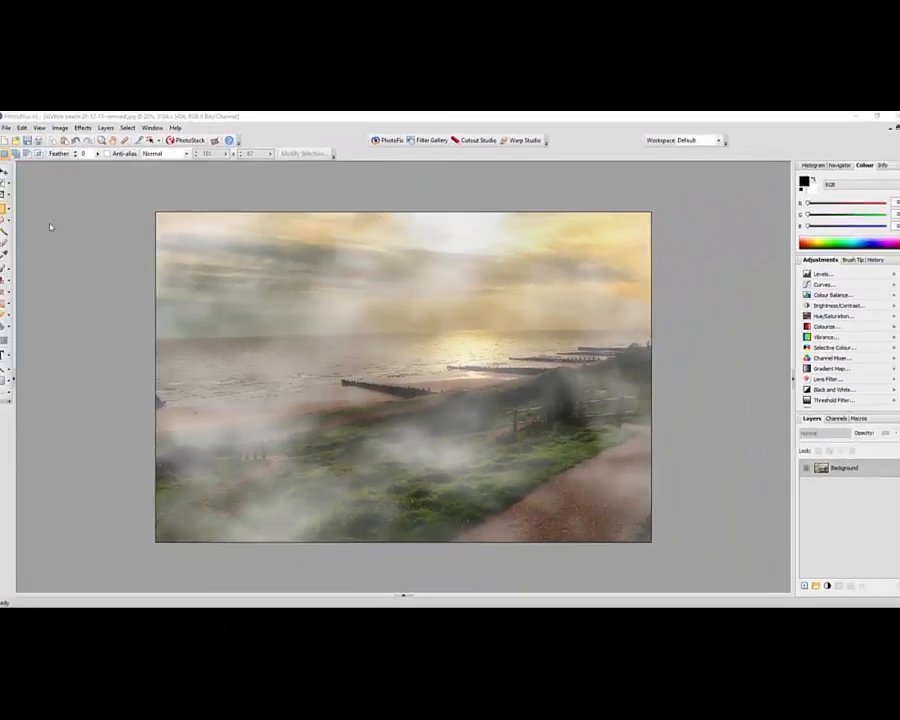
left_click(80, 146)
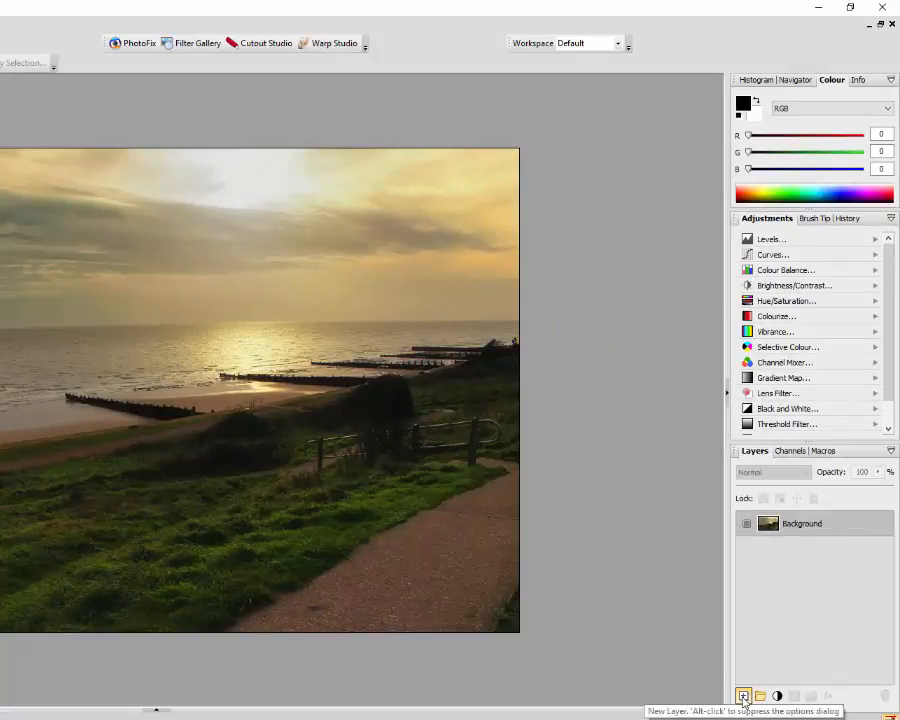
Add a new layer above the background and fill it with the Plasma effect at grain 69 and seed 241
left_click(743, 697)
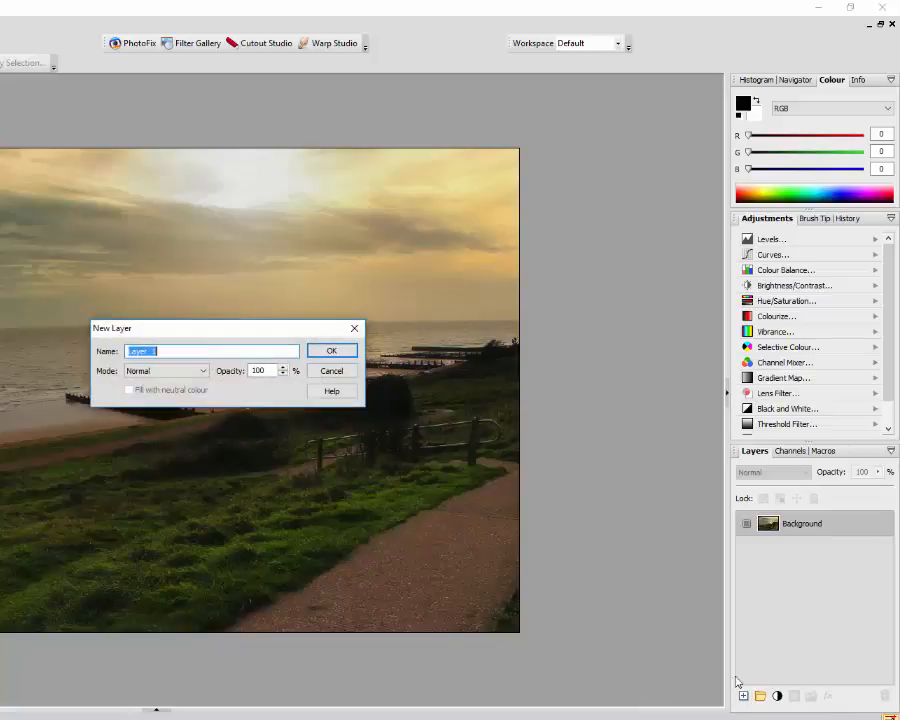
left_click(331, 352)
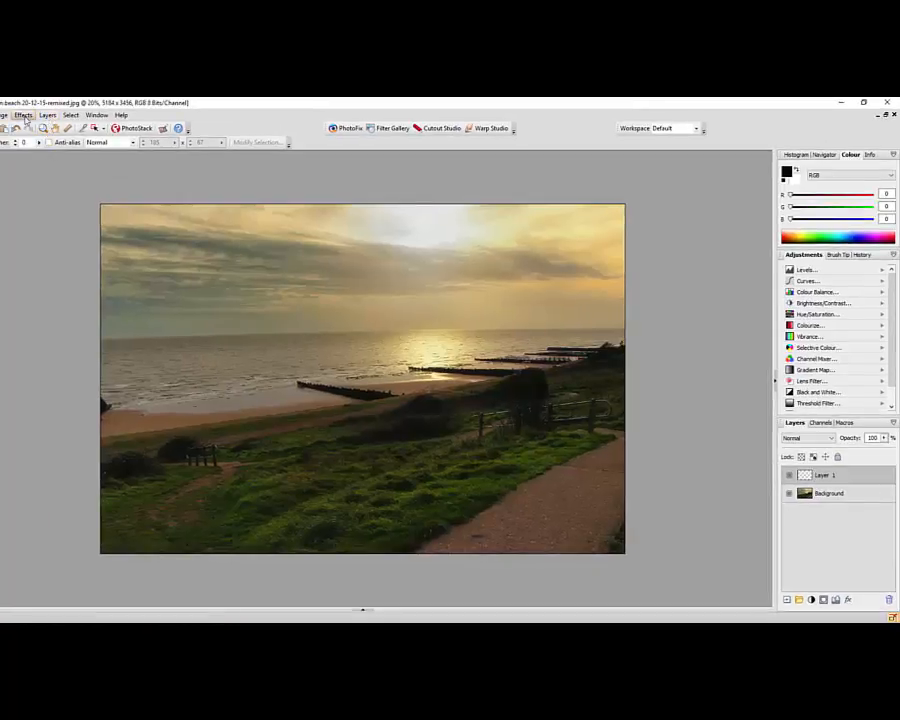
left_click(24, 116)
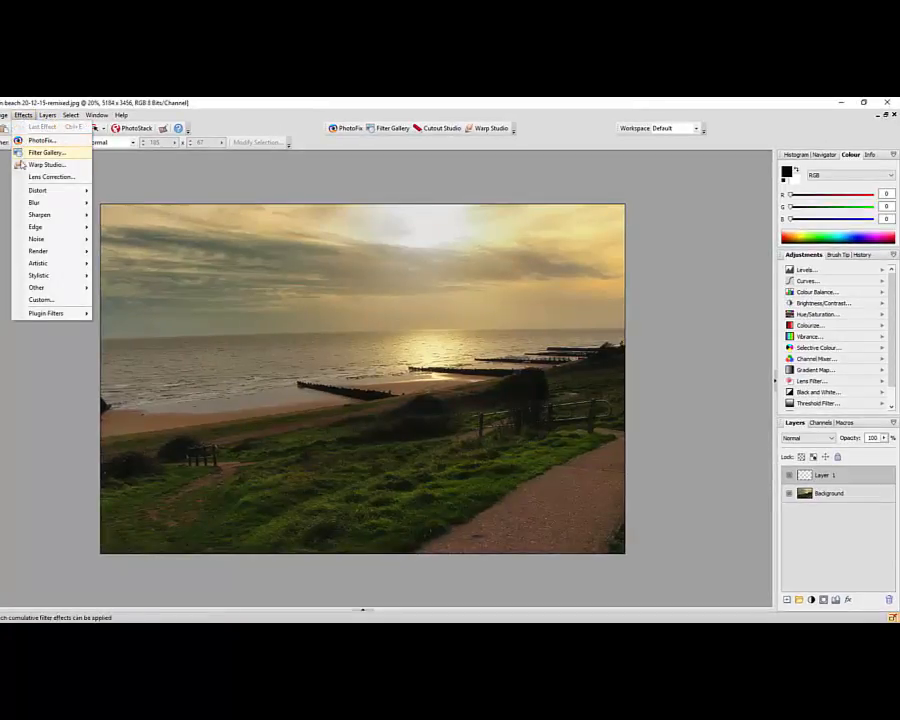
mouse_move(34, 204)
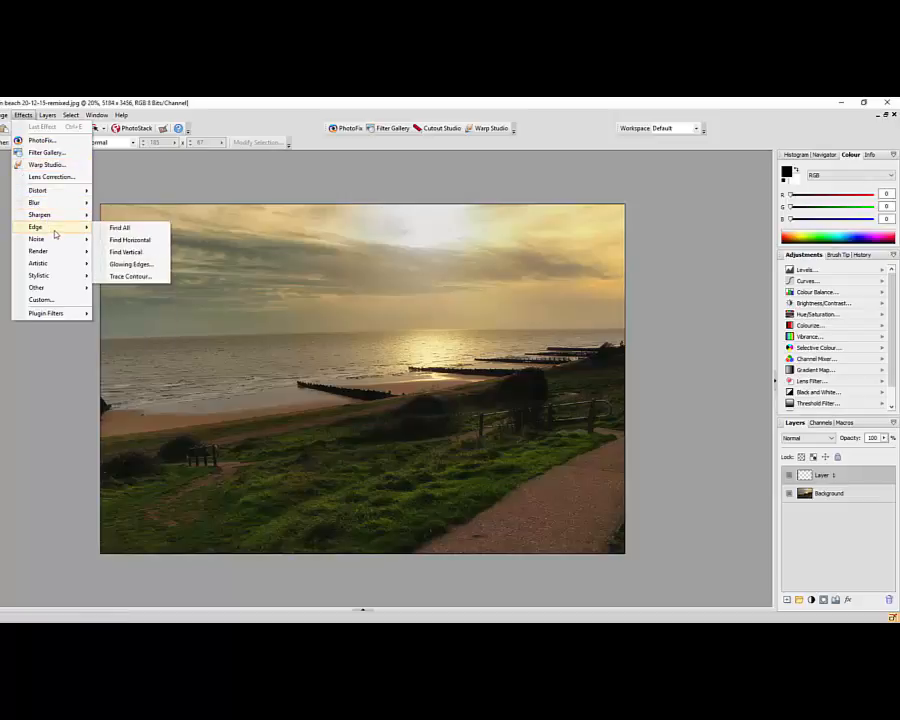
mouse_move(66, 243)
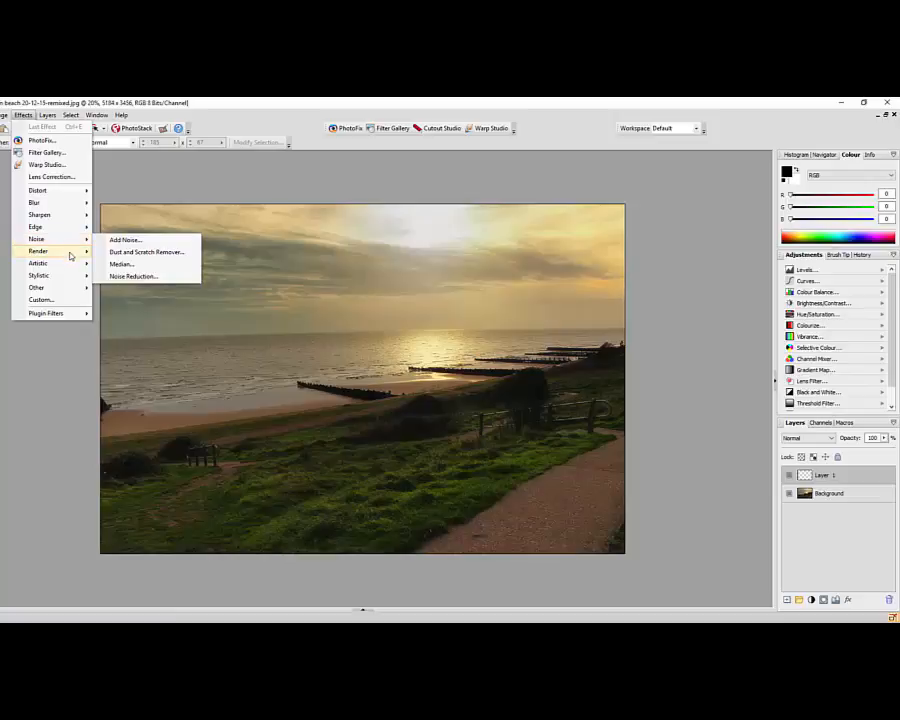
mouse_move(73, 292)
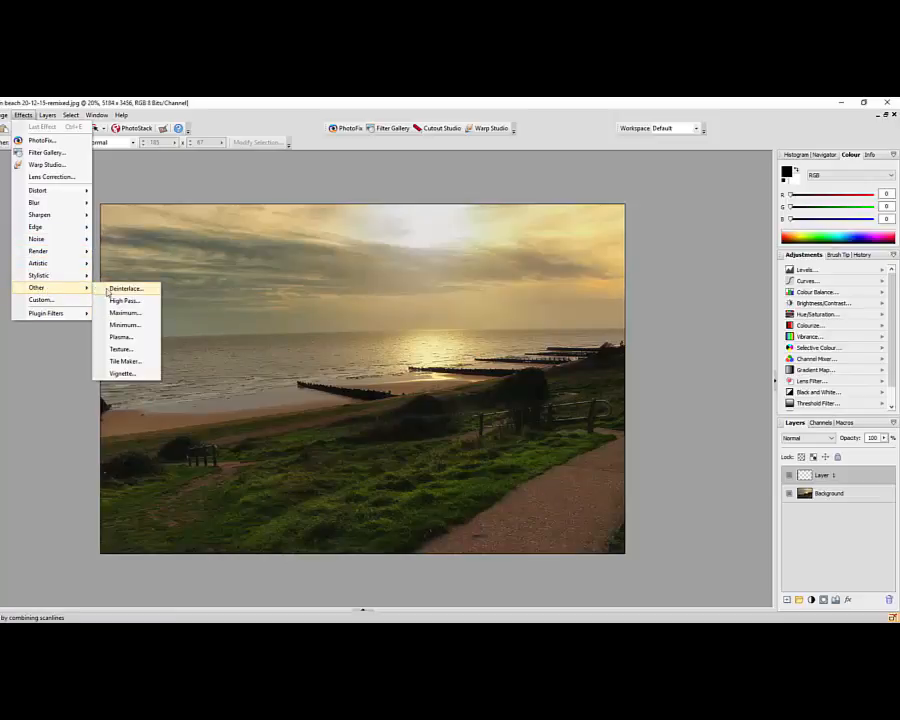
left_click(124, 339)
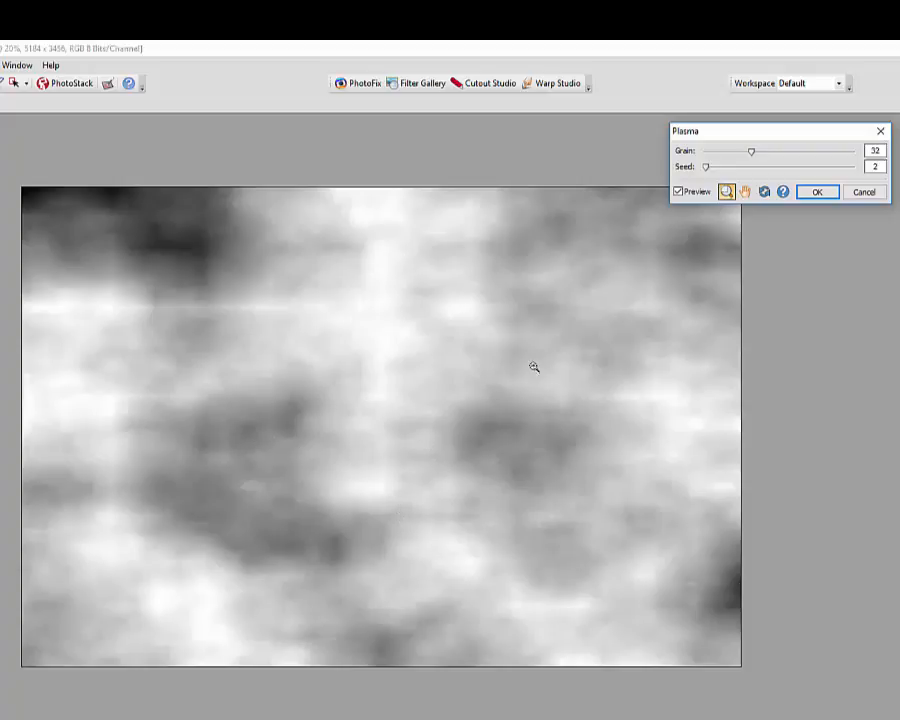
left_click_drag(753, 153, 812, 159)
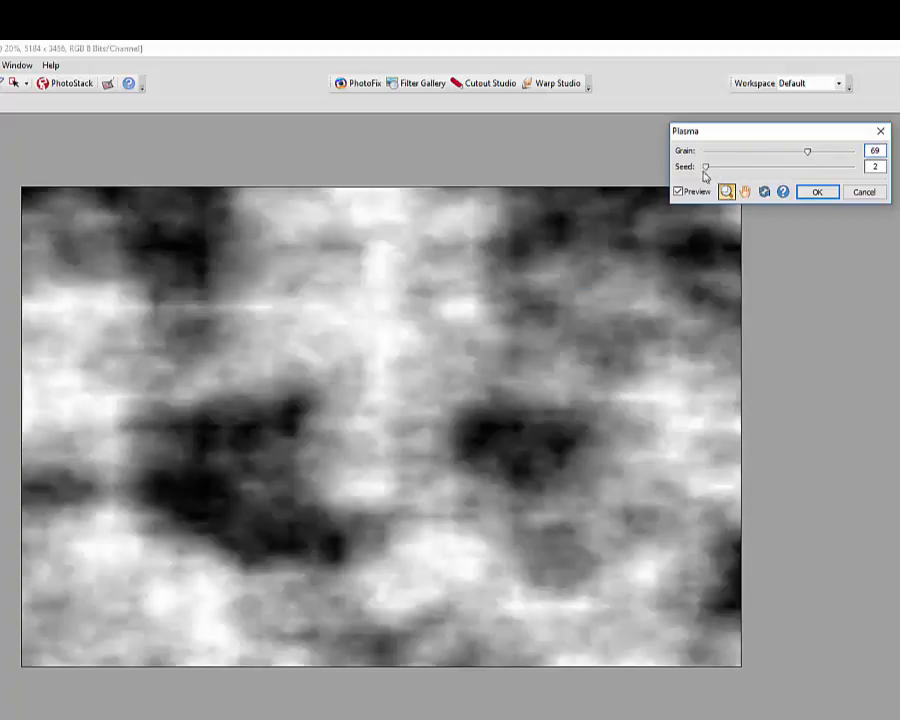
left_click_drag(705, 176, 742, 173)
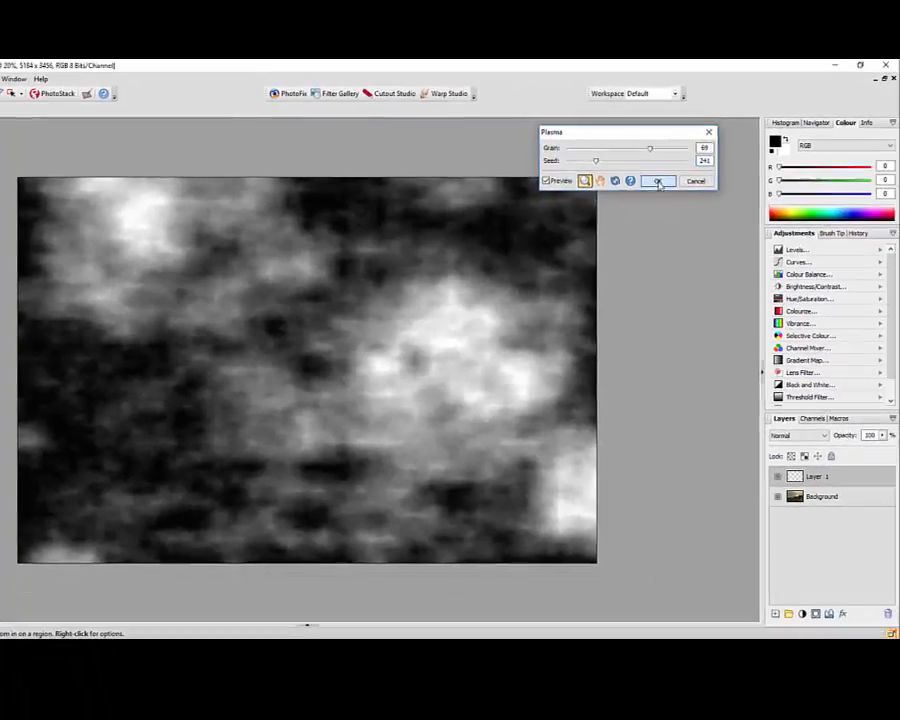
left_click(658, 181)
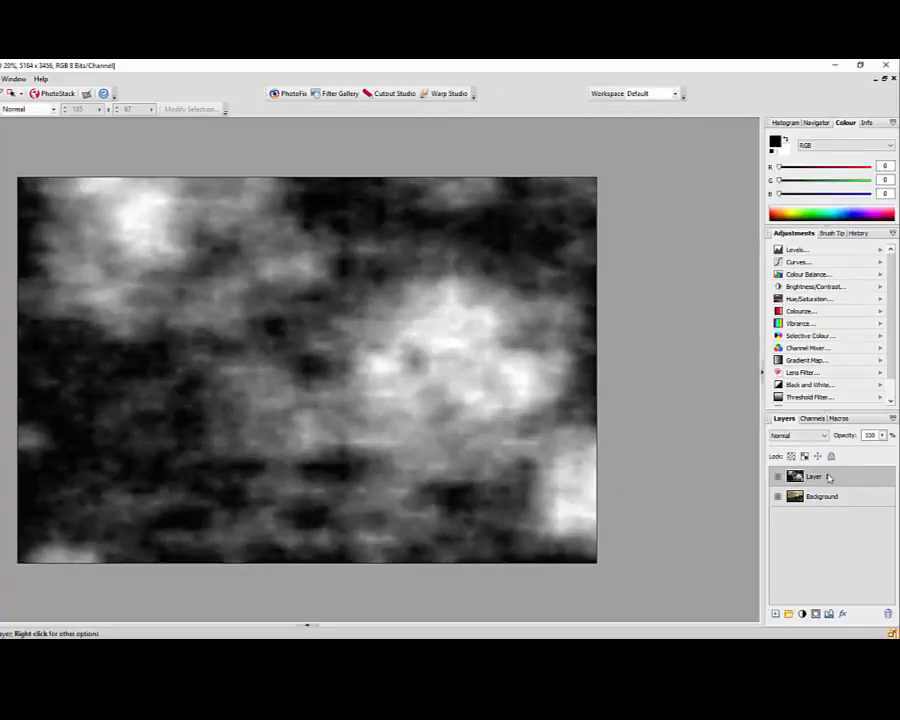
Change the plasma layer's blend mode to Screen
left_click(826, 437)
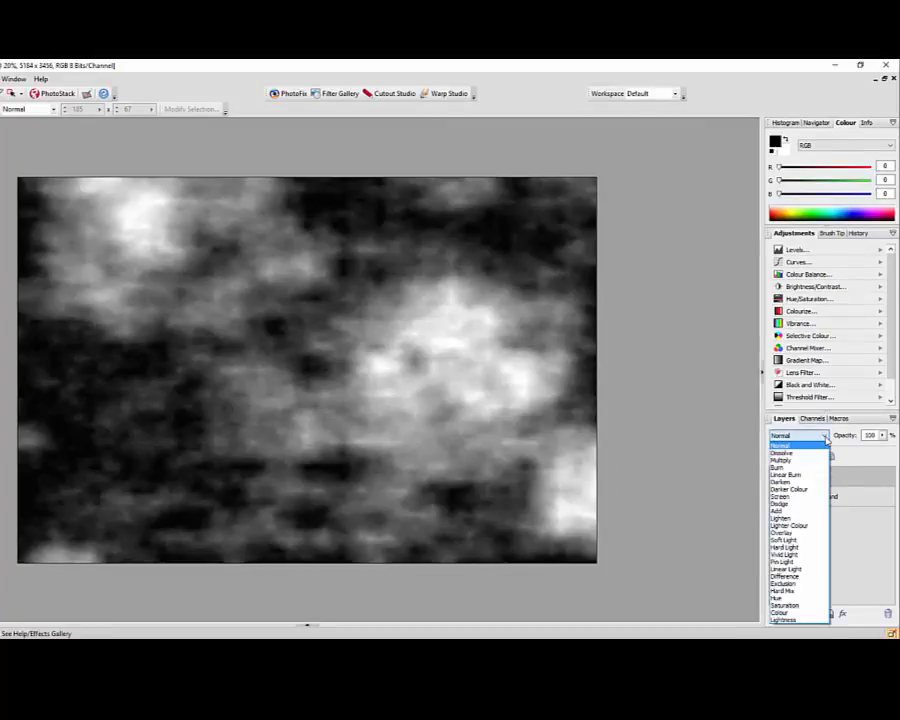
left_click(785, 496)
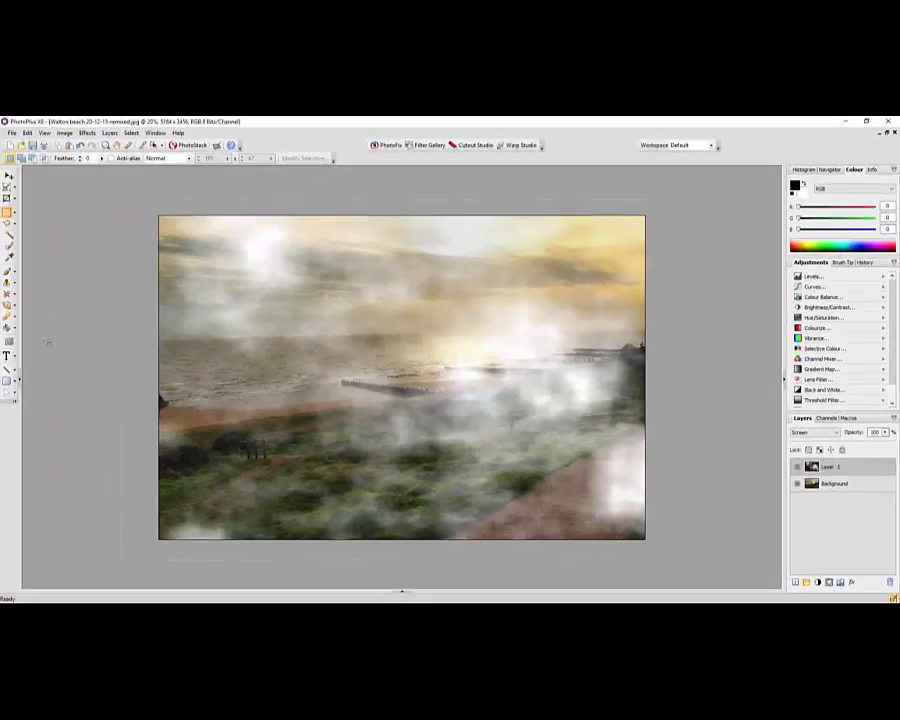
Set up the Paintbrush with a size of 380 and an opacity of 11%
left_click(7, 271)
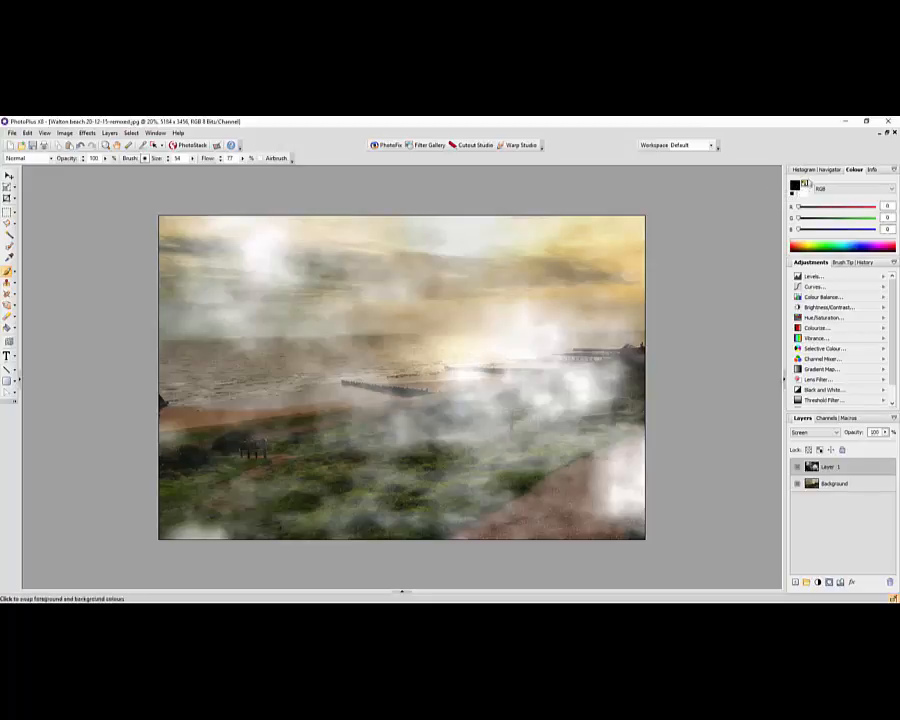
left_click(803, 184)
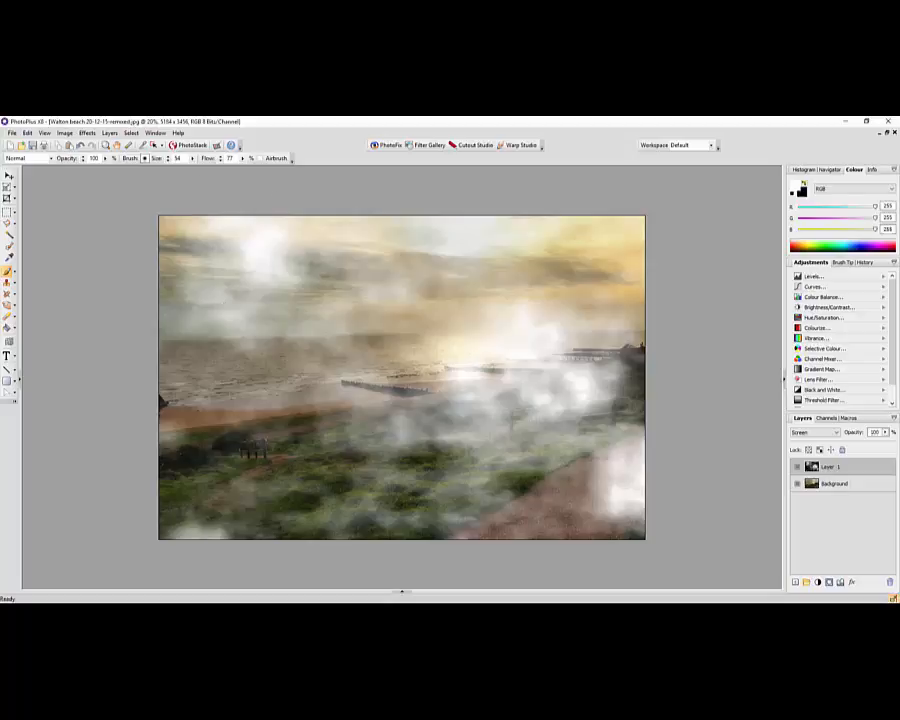
left_click(192, 159)
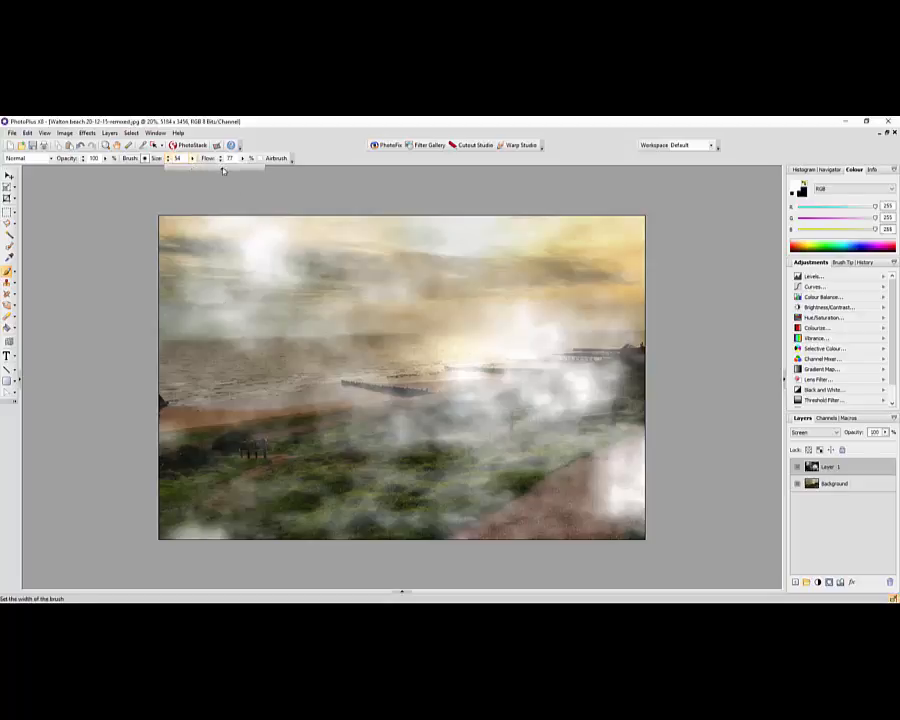
left_click(223, 170)
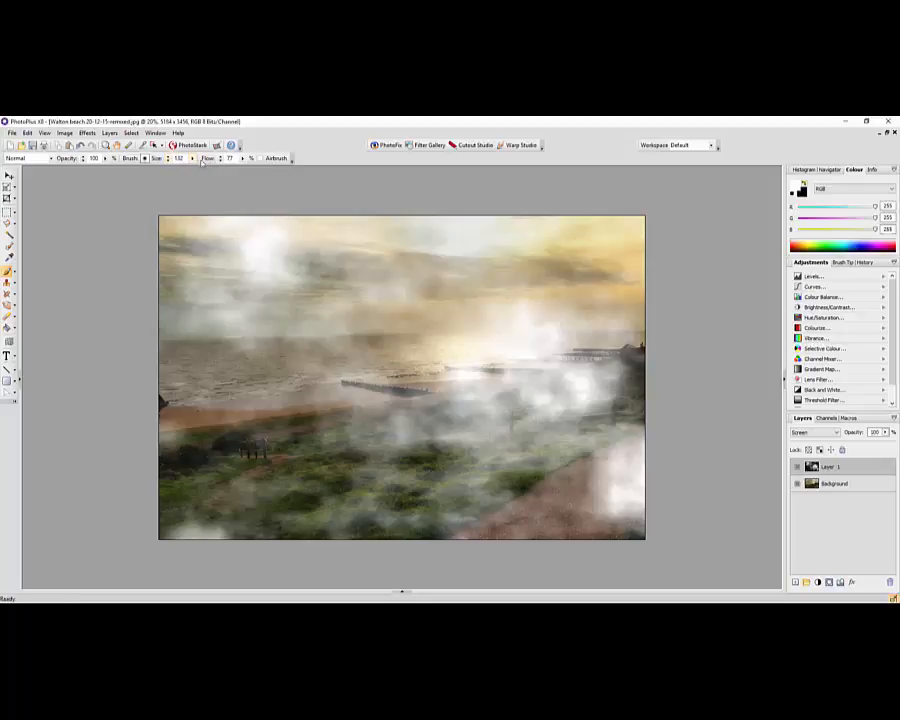
left_click(193, 159)
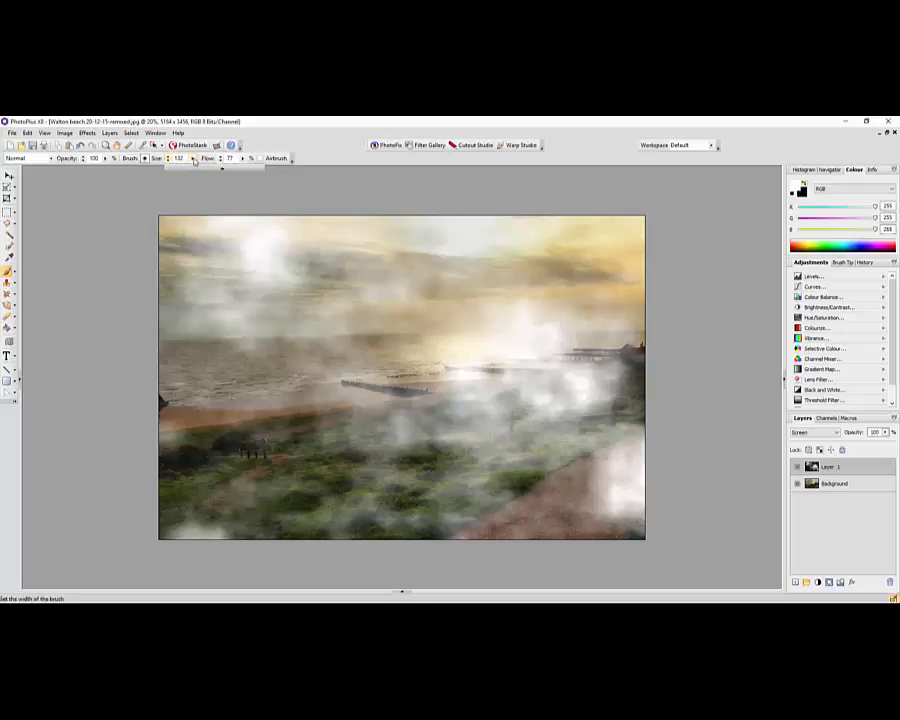
left_click(242, 170)
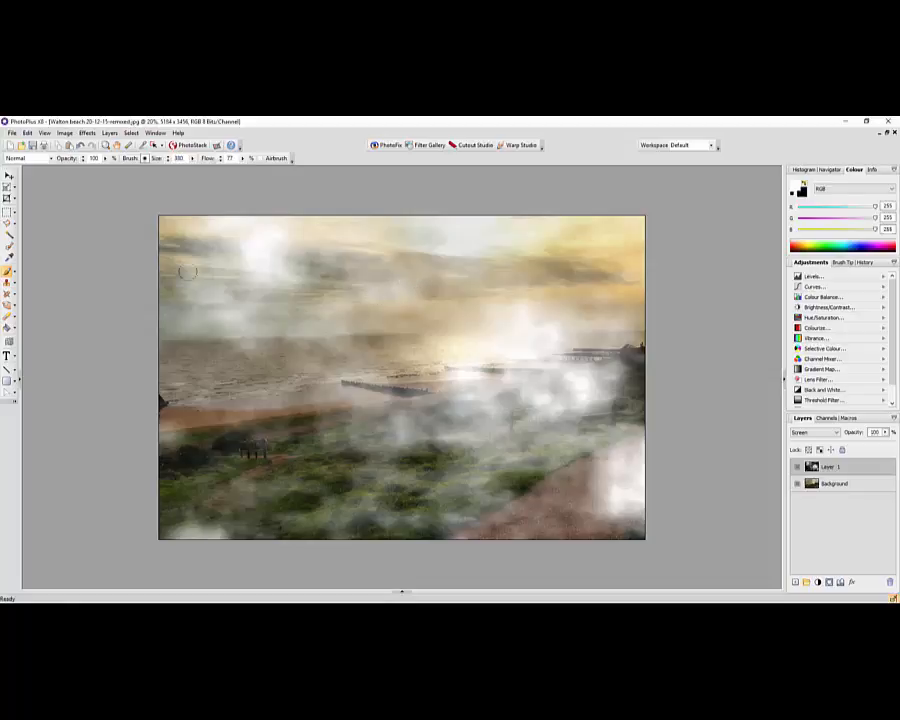
left_click(106, 159)
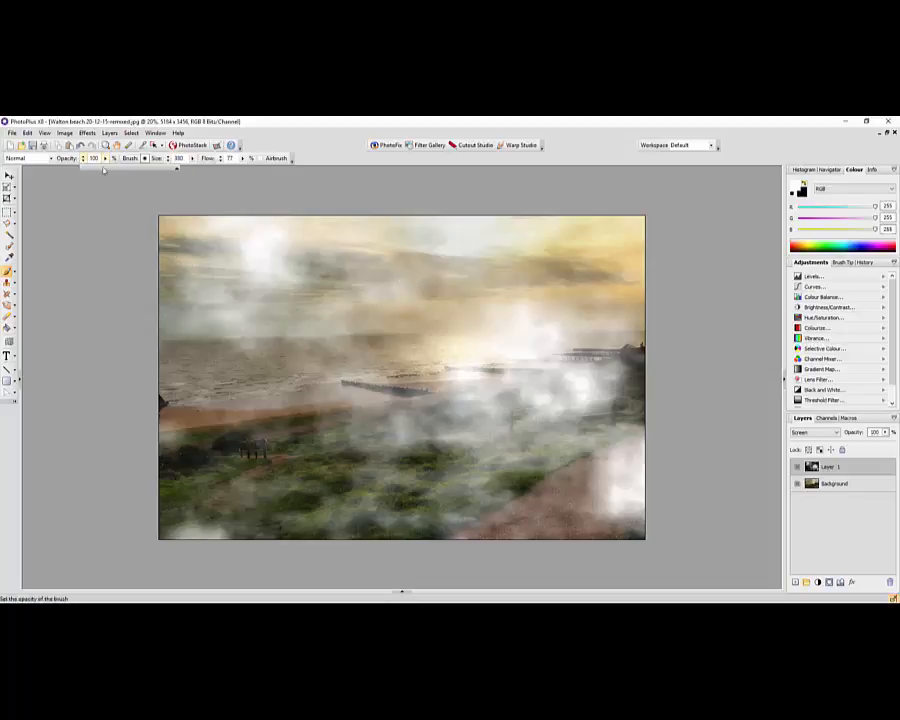
left_click(93, 171)
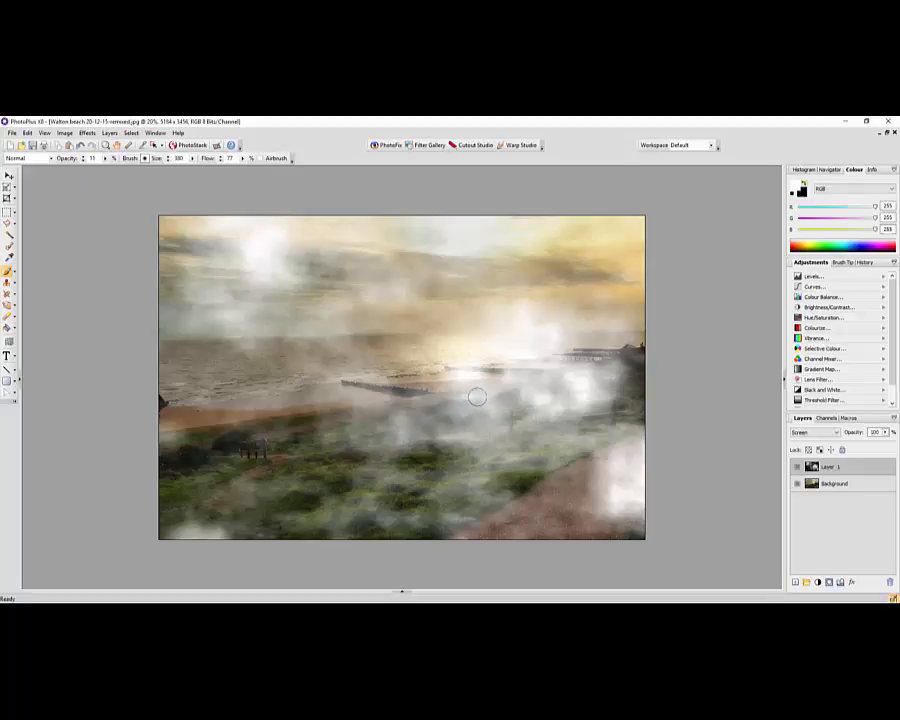
Paint black over the densest fog patches on the plasma layer, around the groynes and hillside, to thin them
left_click(804, 184)
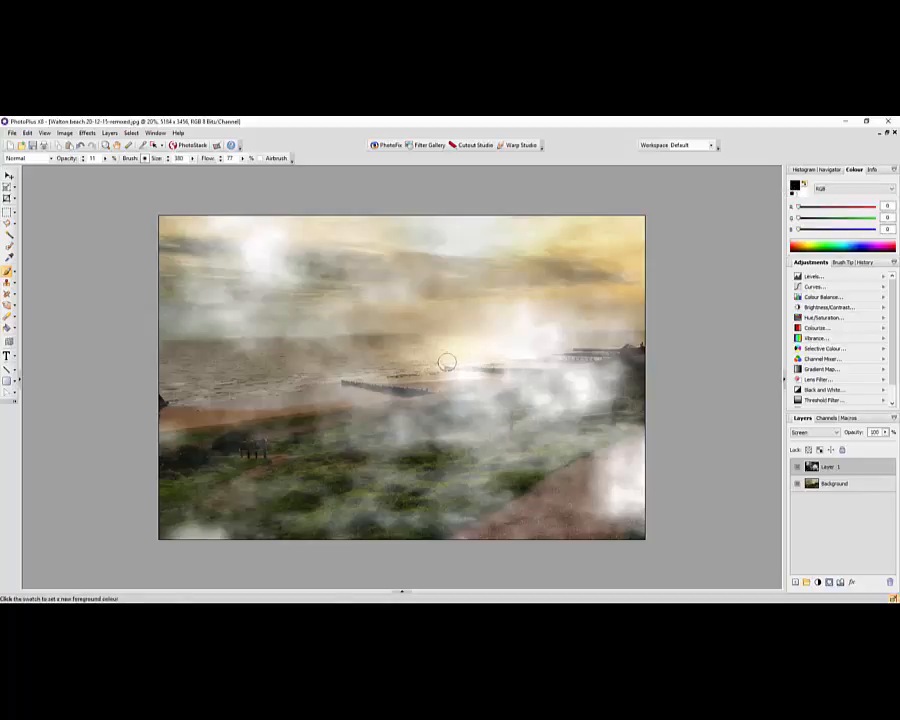
mouse_move(457, 380)
left_mouse_down()
mouse_move(611, 436)
mouse_move(513, 358)
left_mouse_up()
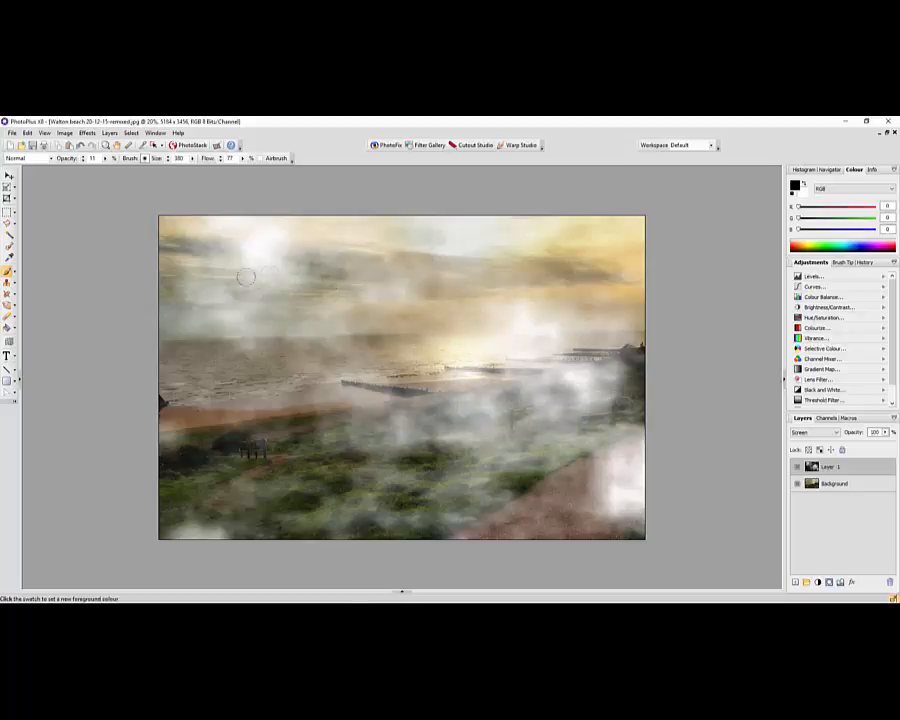
mouse_move(609, 428)
left_mouse_down()
mouse_move(609, 467)
mouse_move(631, 498)
mouse_move(578, 489)
mouse_move(565, 373)
left_mouse_up()
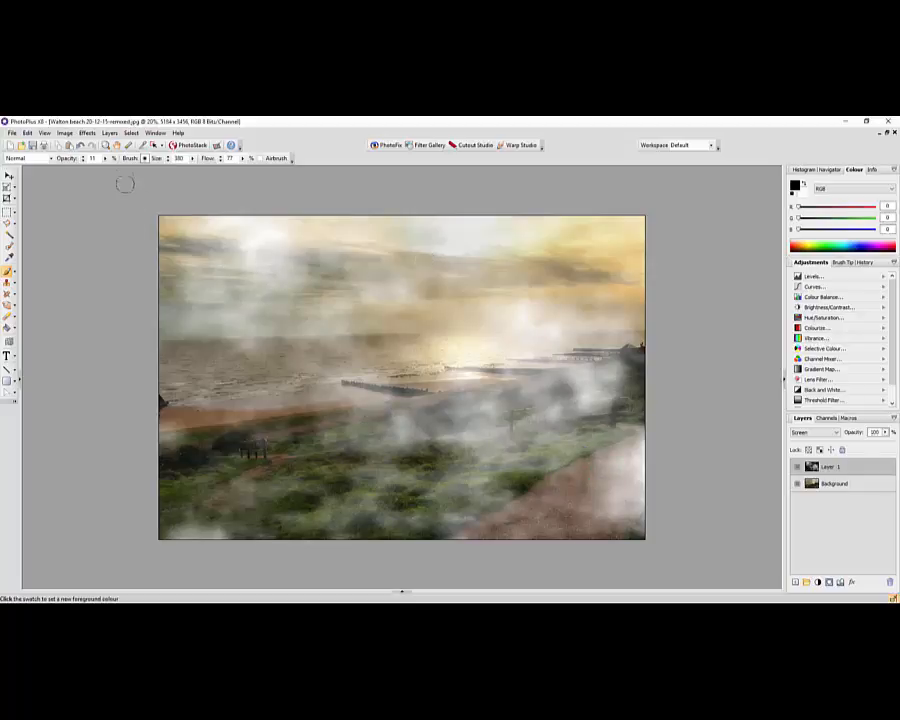
Apply a Motion Blur with a distance of 84 and an angle of 209 to the plasma fog layer
left_click(87, 133)
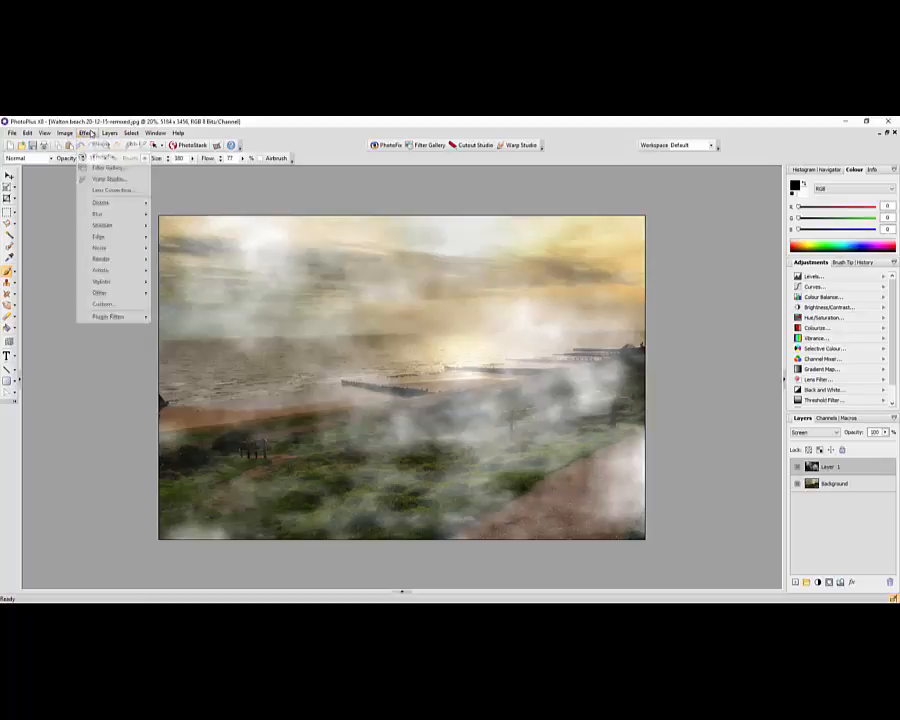
mouse_move(95, 214)
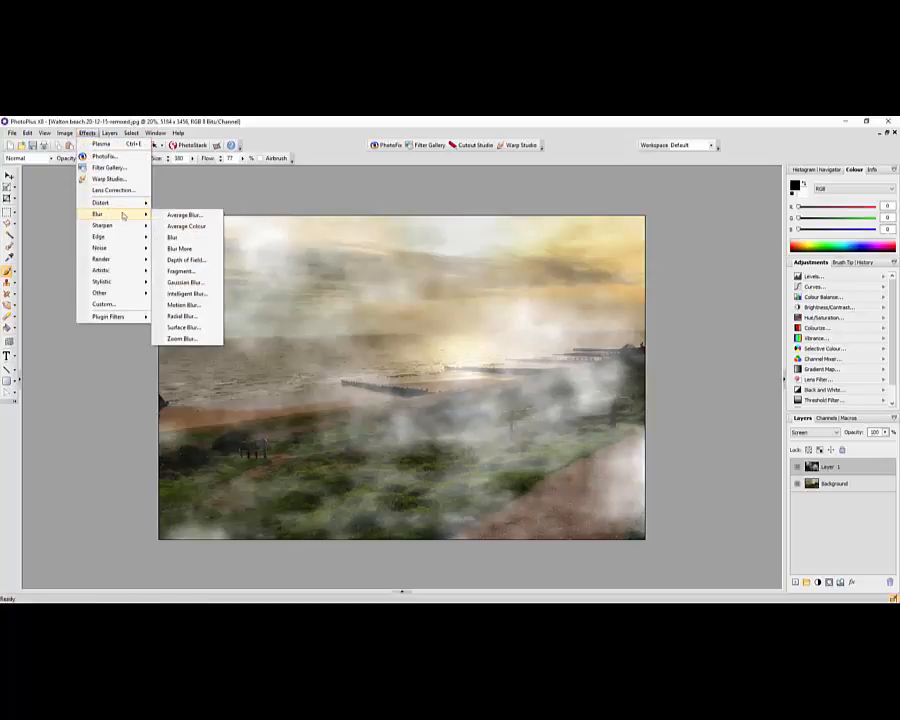
left_click(181, 304)
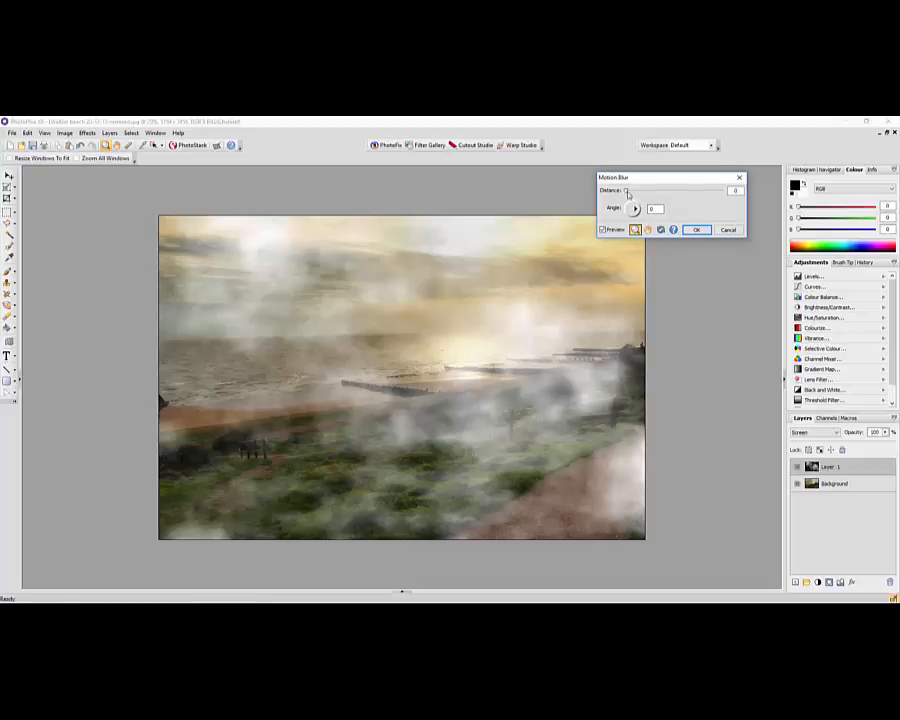
left_click_drag(627, 193, 689, 201)
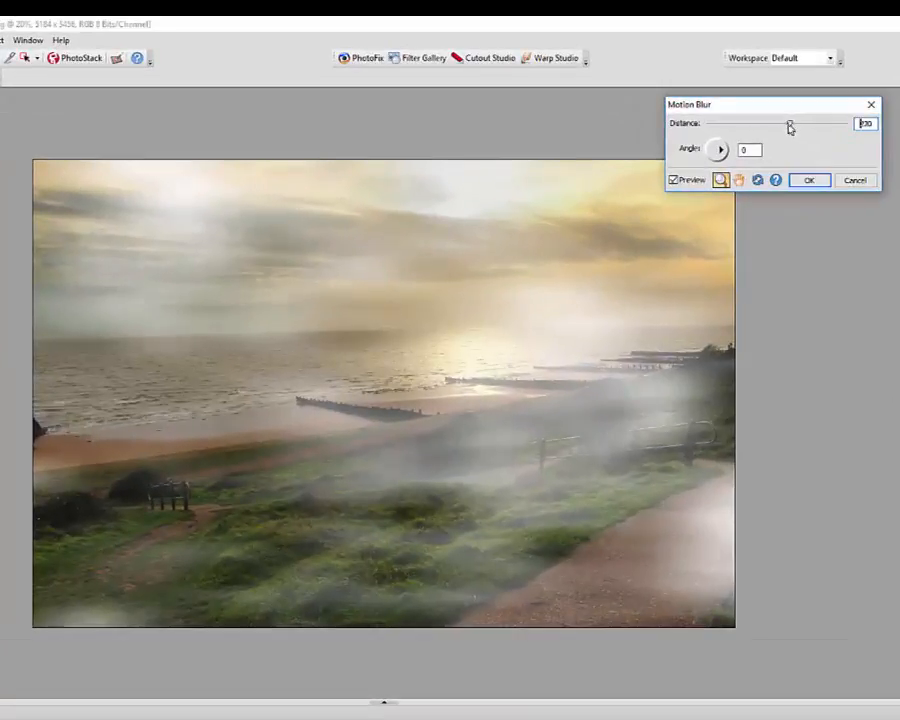
left_click_drag(790, 127, 771, 128)
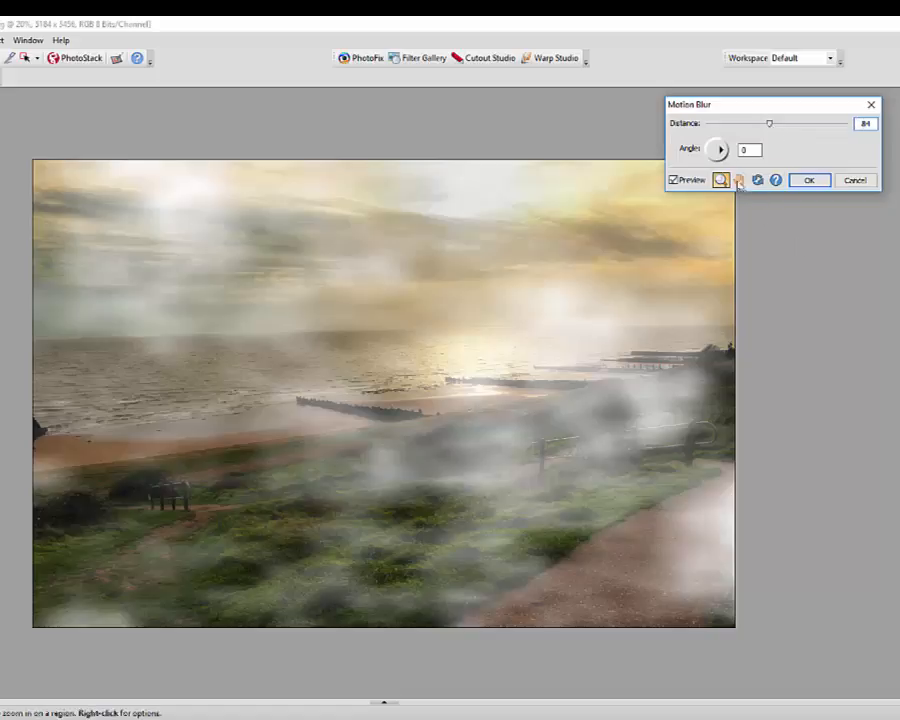
left_click_drag(723, 157, 705, 160)
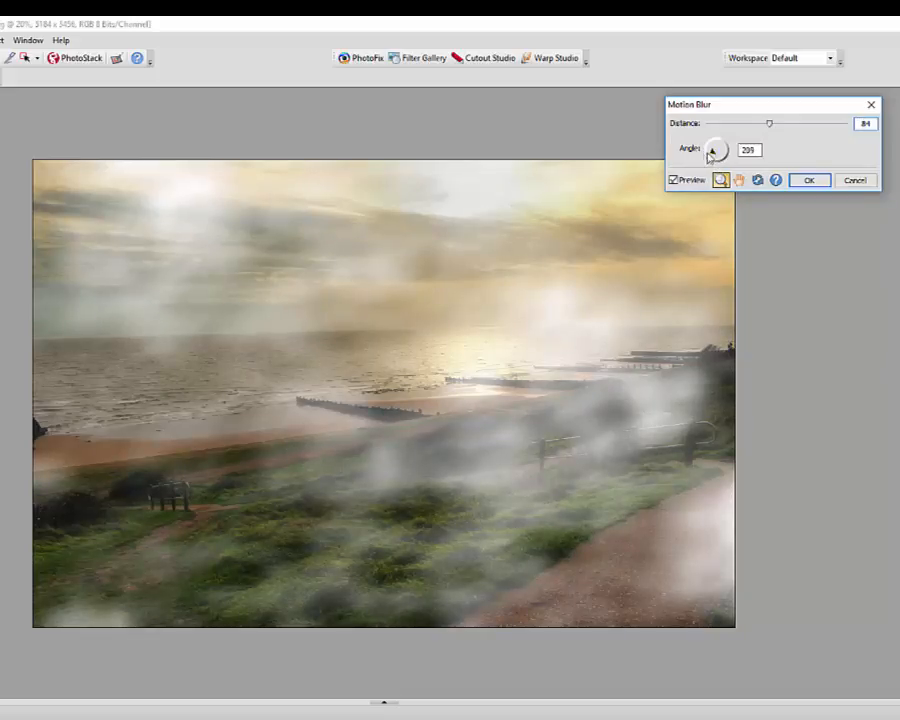
left_click(808, 180)
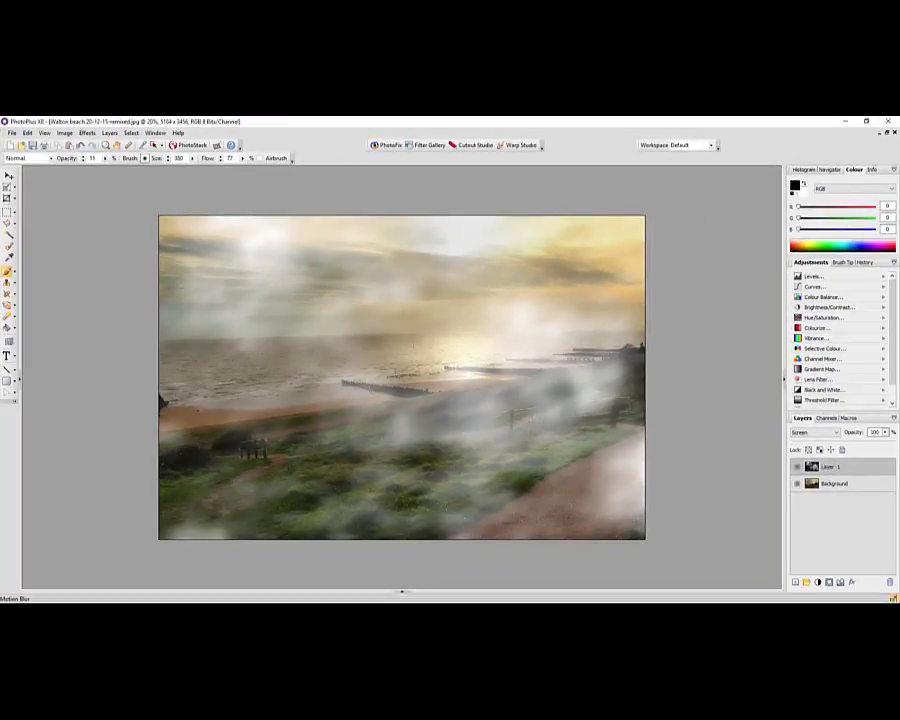
Add a second new layer on top and fill it with the Plasma effect at grain 21 and seed 549
left_click(795, 582)
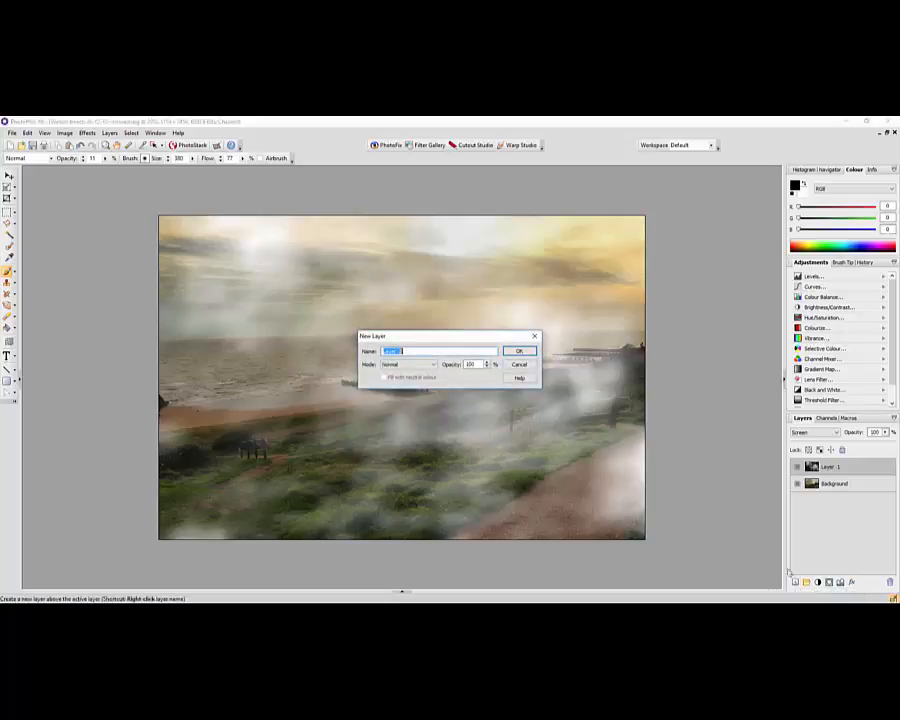
left_click(518, 351)
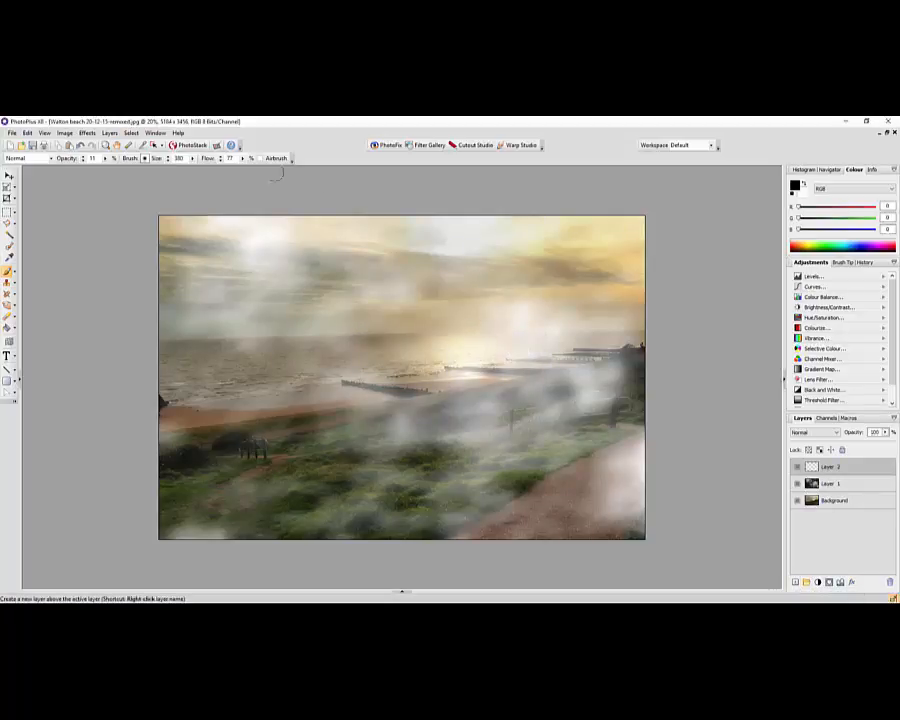
left_click(88, 134)
mouse_move(125, 294)
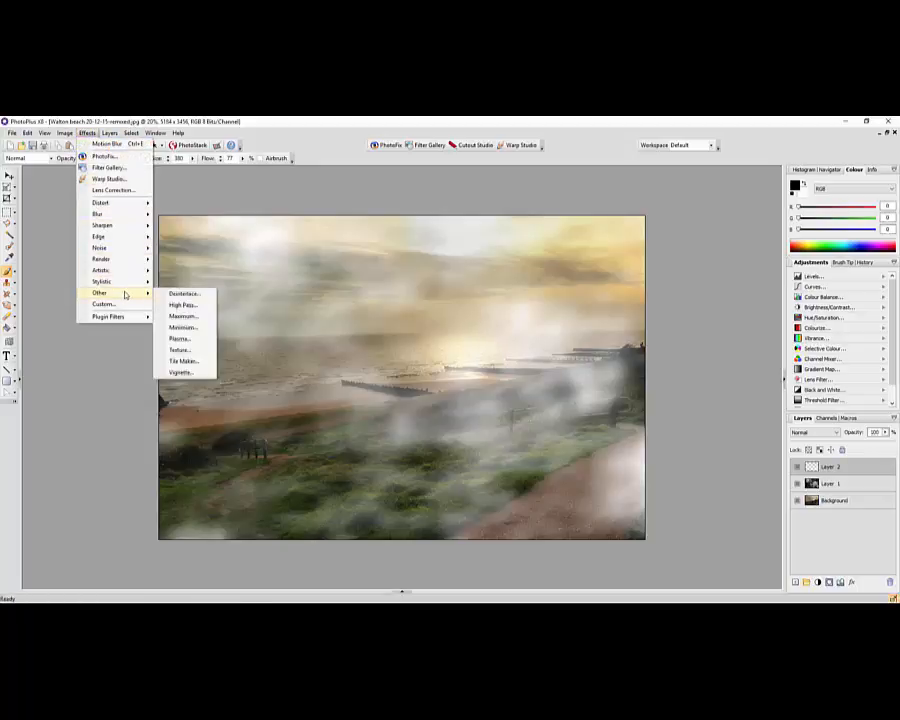
left_click(180, 339)
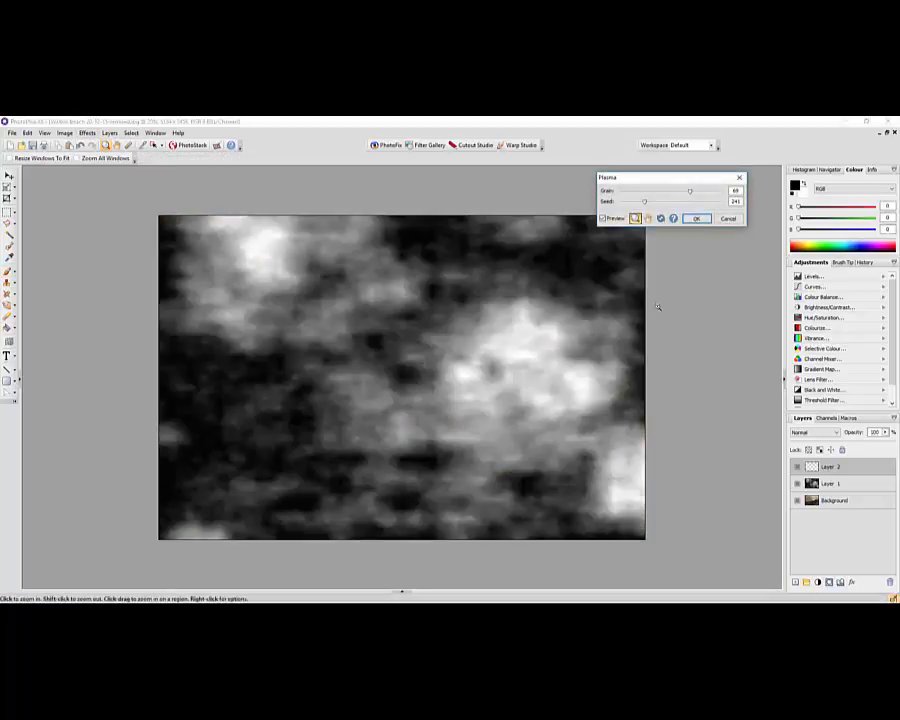
left_click_drag(690, 192, 642, 194)
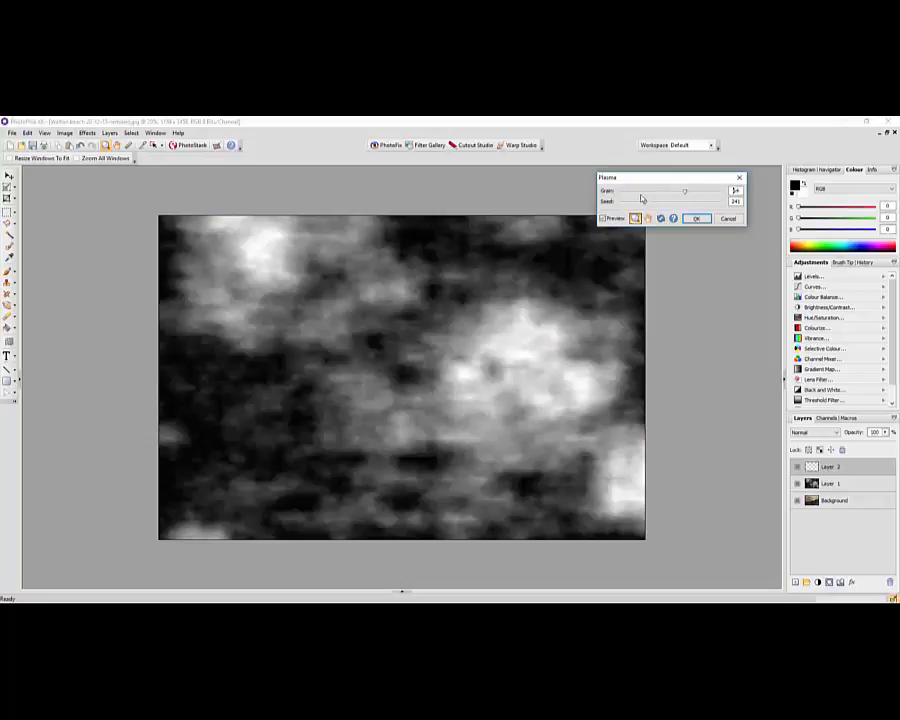
left_click(699, 203)
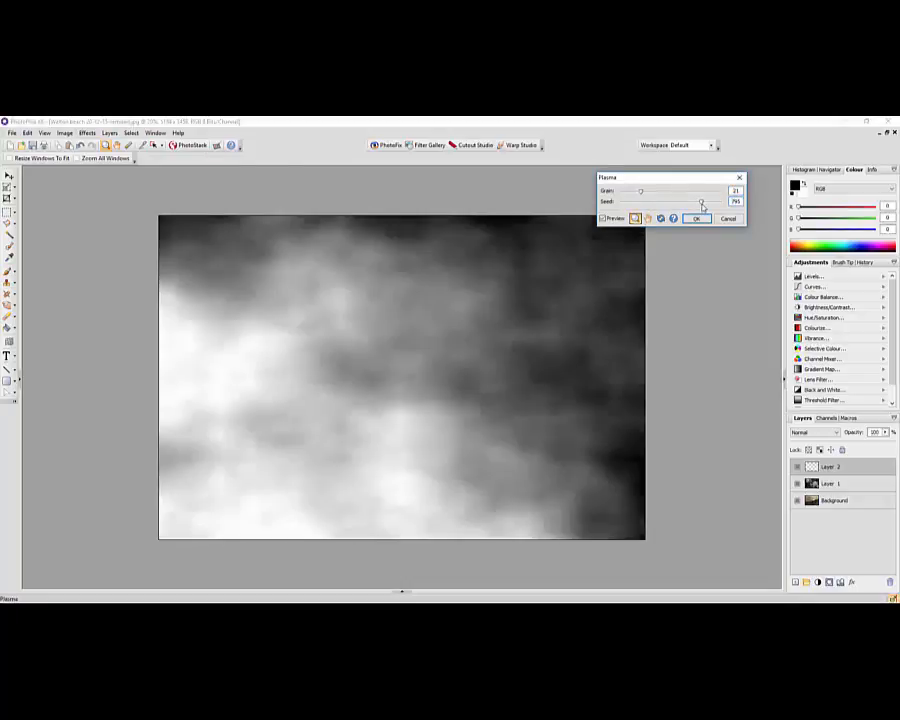
left_click_drag(702, 205, 683, 205)
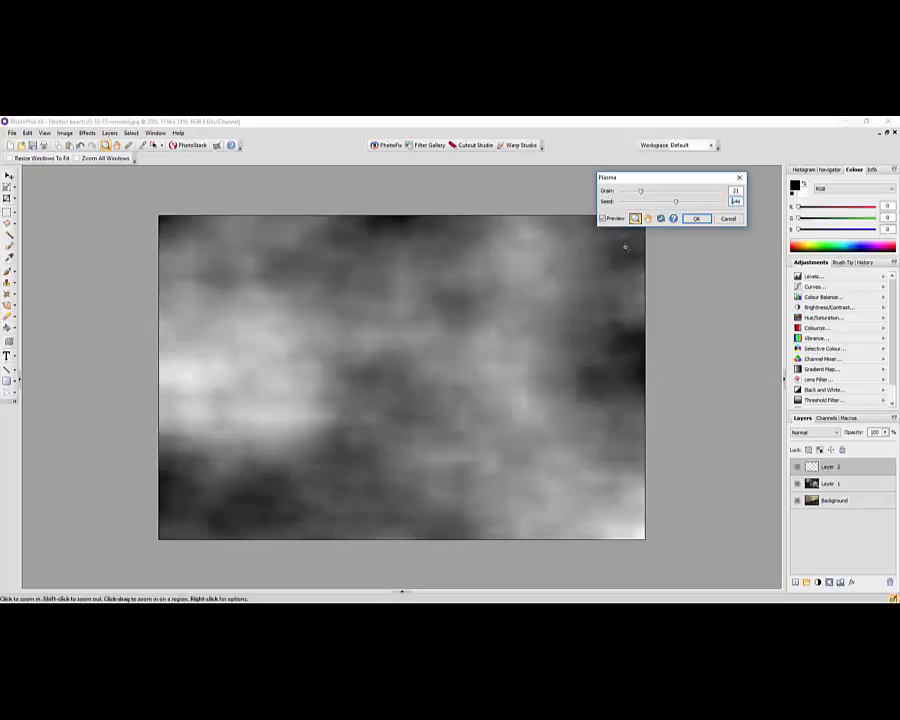
left_click(697, 220)
Change the second plasma layer's blend mode to Screen
key("b")
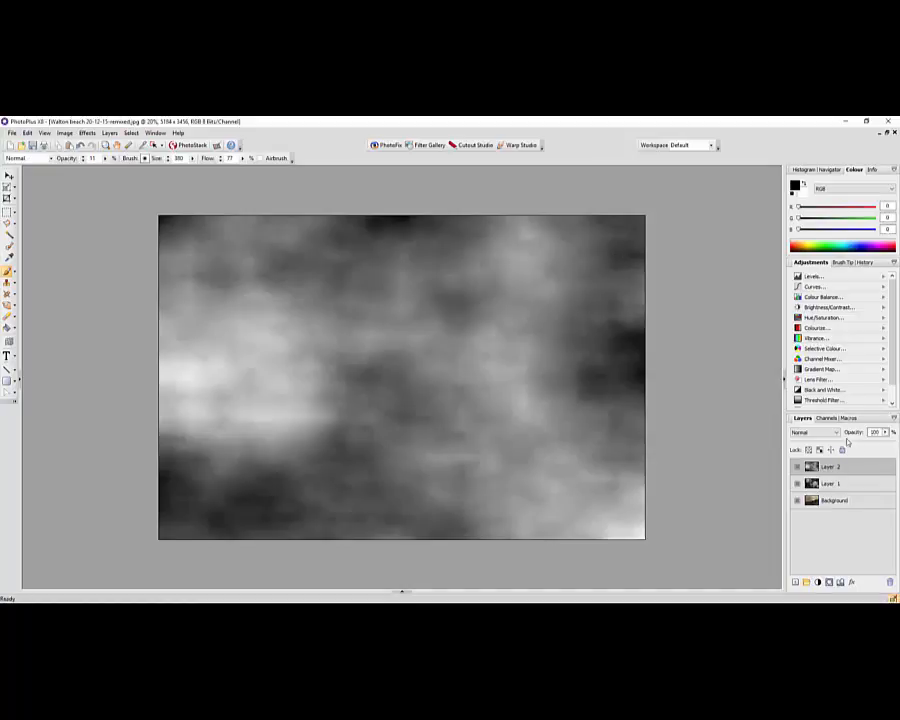
left_click(818, 432)
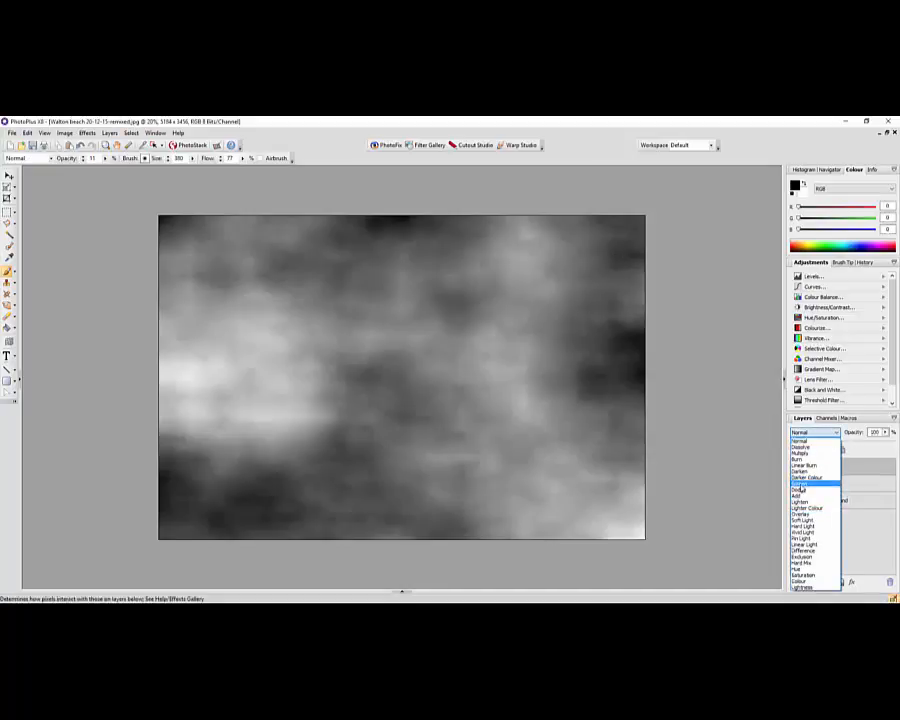
left_click(802, 483)
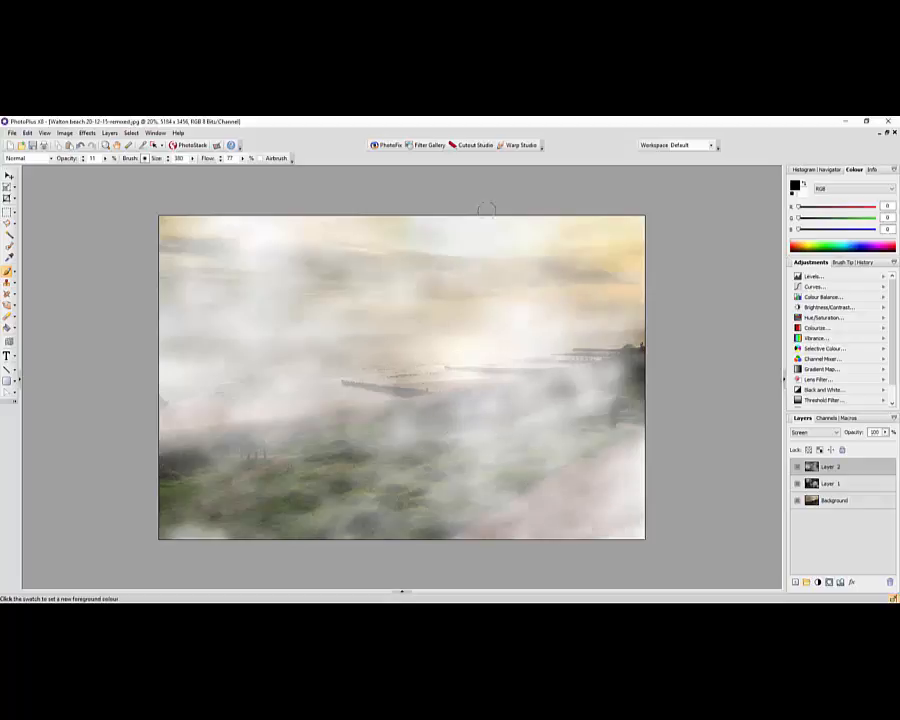
Thin the fog by painting black over Layer 2, and reduce the opacity of Layer 2 to 40% and of Layer 1 to 72%
mouse_move(212, 300)
left_mouse_down()
mouse_move(209, 343)
mouse_move(143, 426)
mouse_move(244, 432)
mouse_move(247, 382)
mouse_move(343, 468)
mouse_move(411, 371)
left_mouse_up()
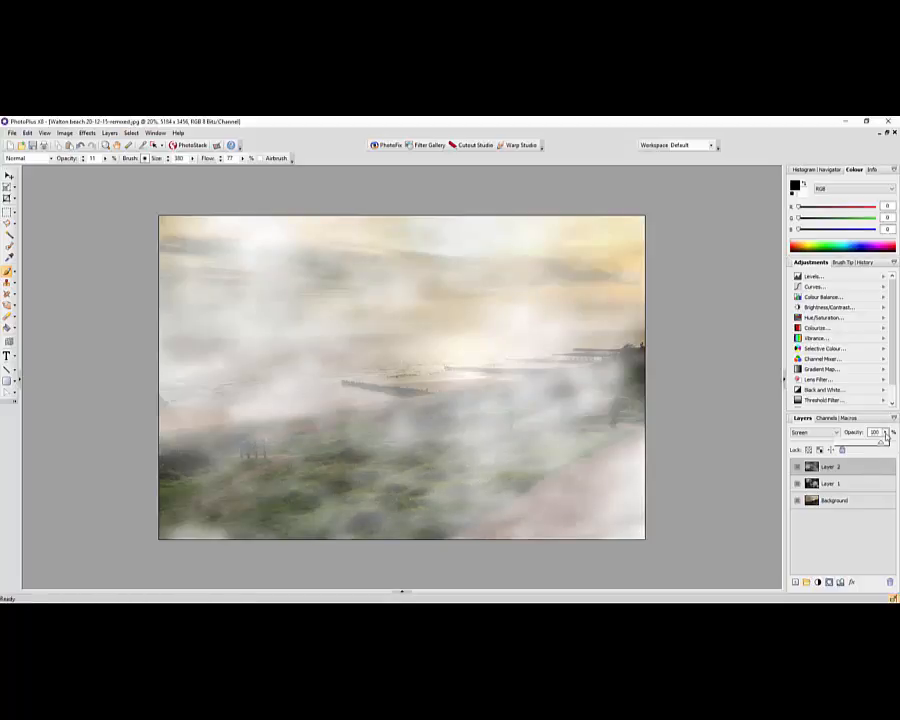
left_click_drag(882, 446, 867, 448)
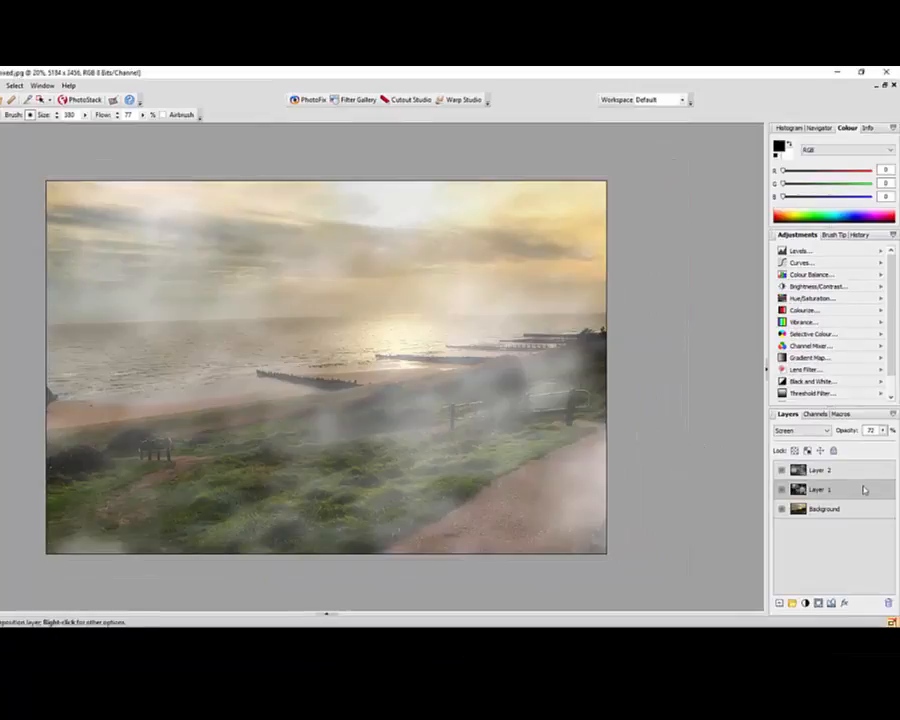
left_click(858, 474)
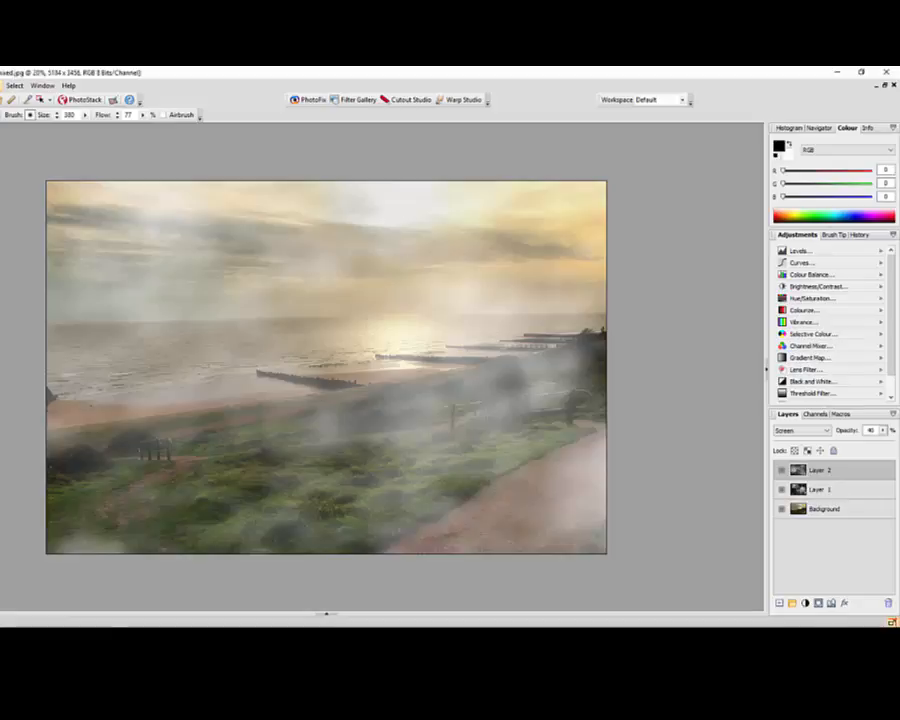
Soften the second fog layer with a Gaussian Blur at roughly half of the radius range
left_click(8, 99)
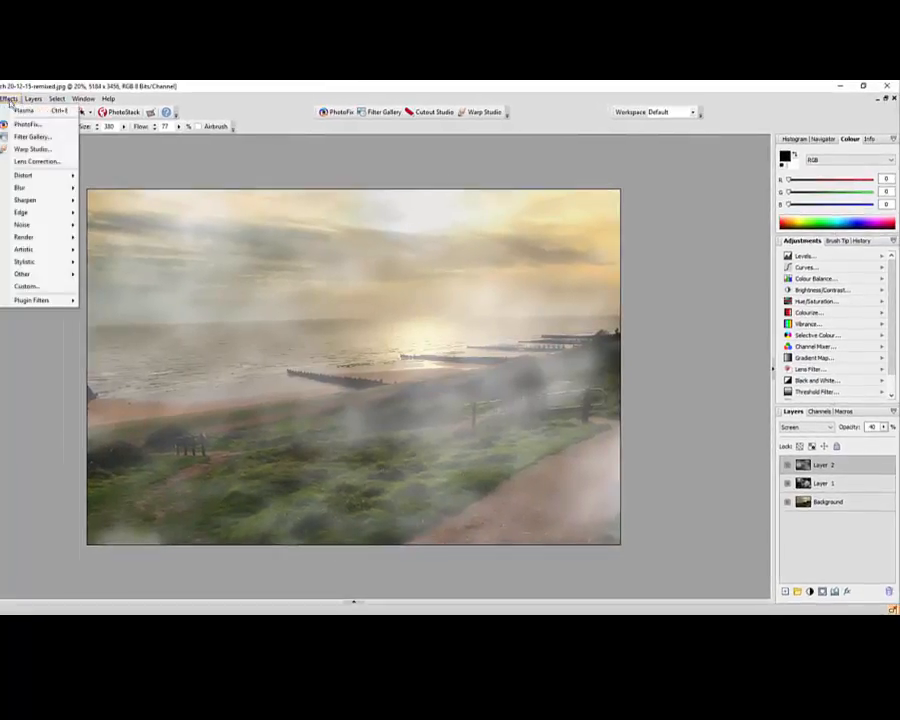
mouse_move(34, 188)
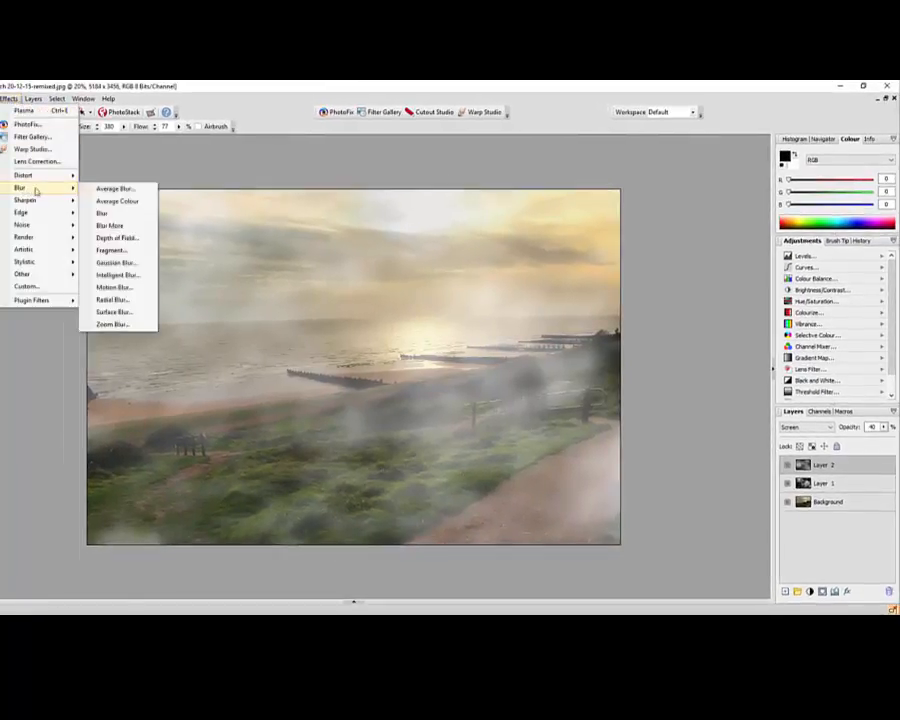
left_click(114, 262)
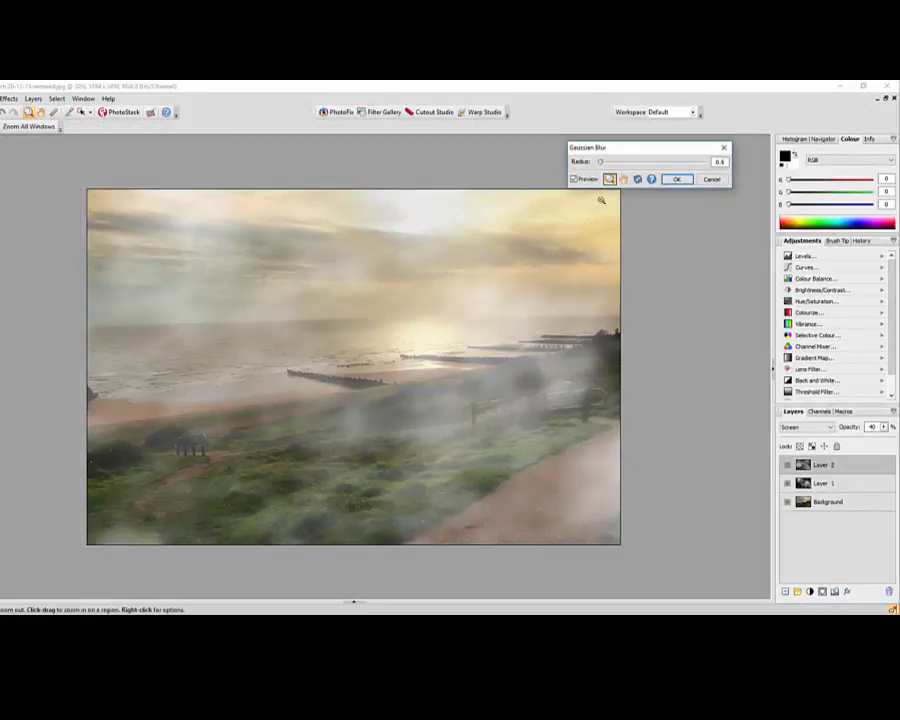
left_click_drag(601, 161, 653, 163)
left_click(677, 179)
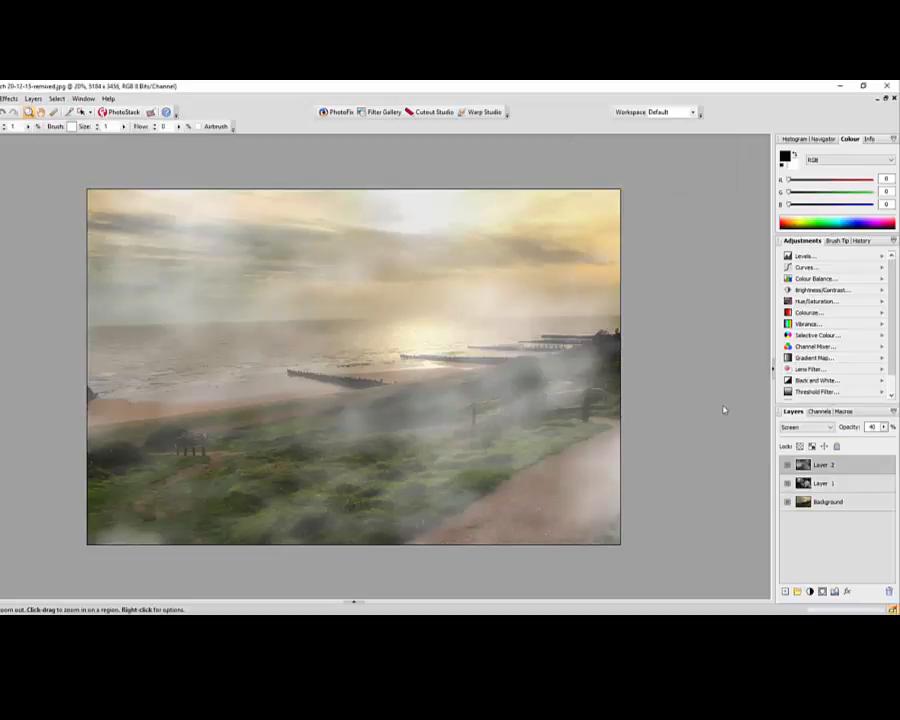
Raise Layer 2's opacity to 60% while Layer 1 is temporarily hidden, and show Layer 1 again
left_click(787, 484)
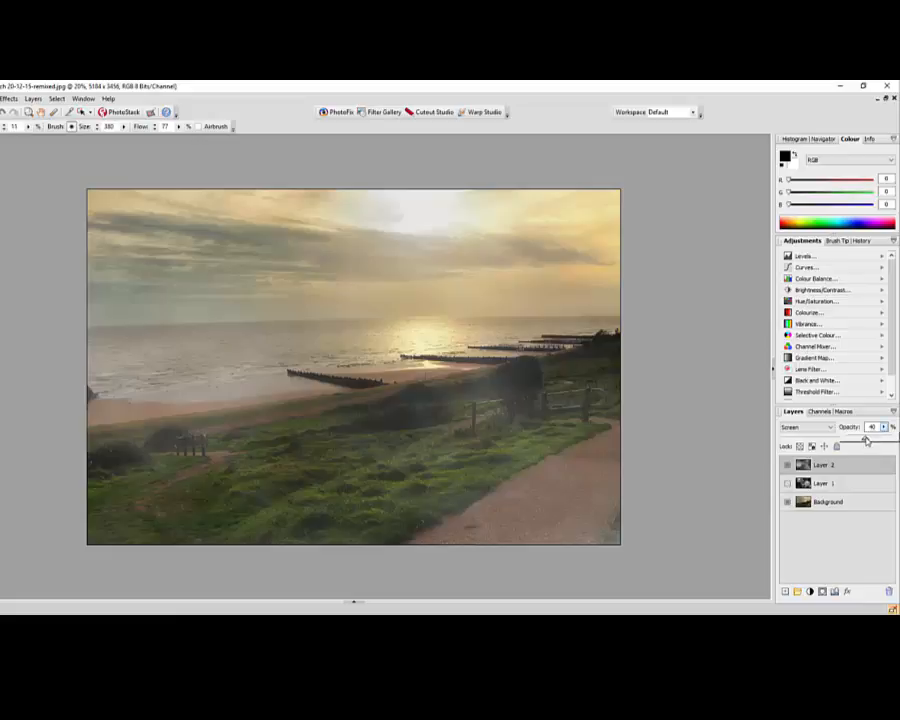
left_click_drag(866, 440, 876, 441)
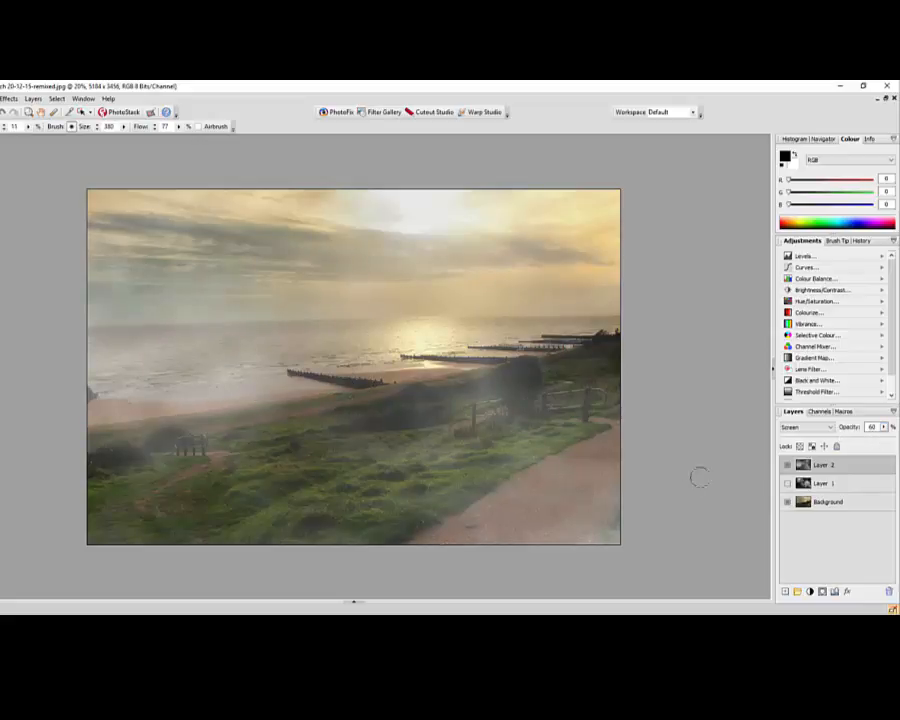
left_click(787, 483)
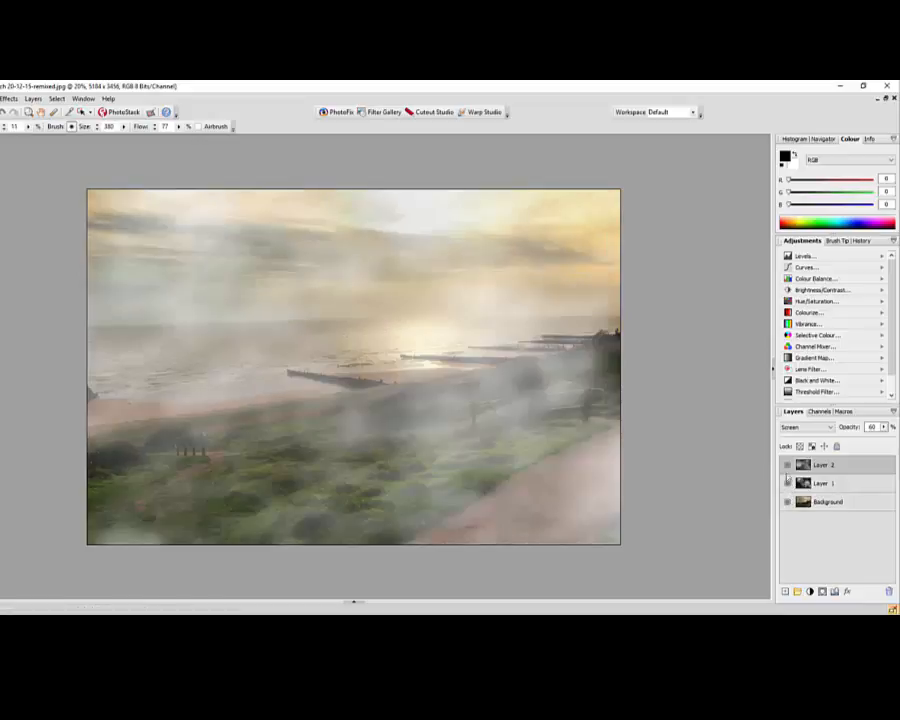
Toggle the visibility of Layer 2 to compare the photo with and without the second fog layer
left_click(787, 465)
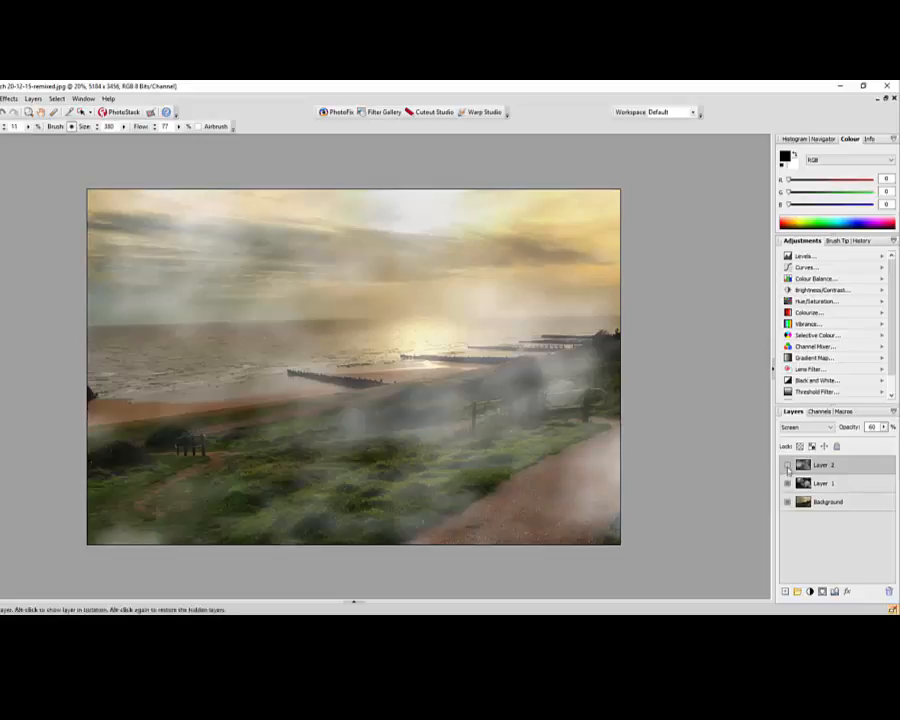
left_click(787, 465)
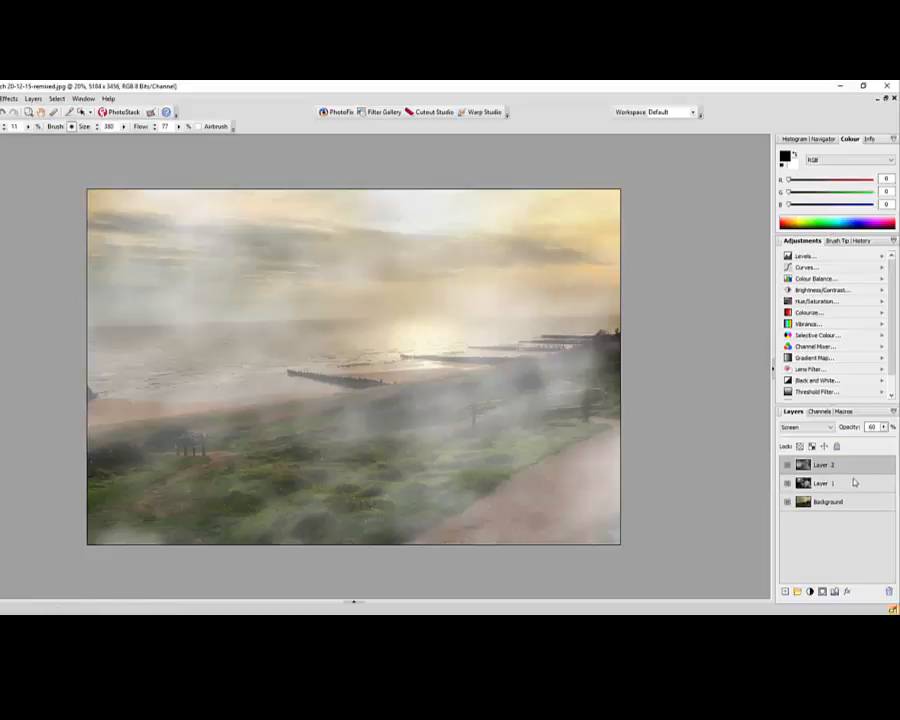
left_click(787, 466)
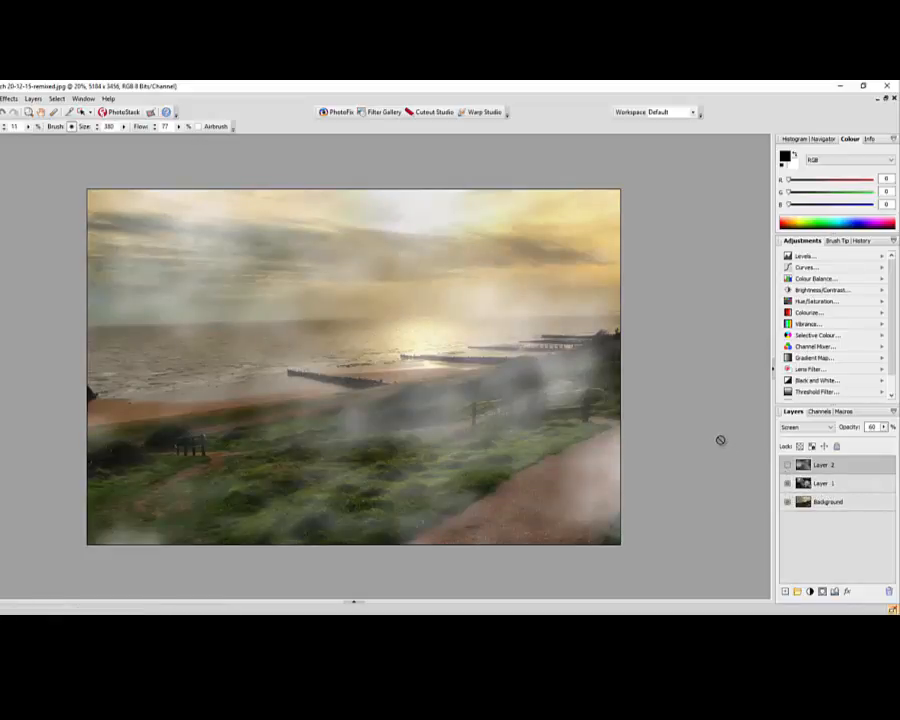